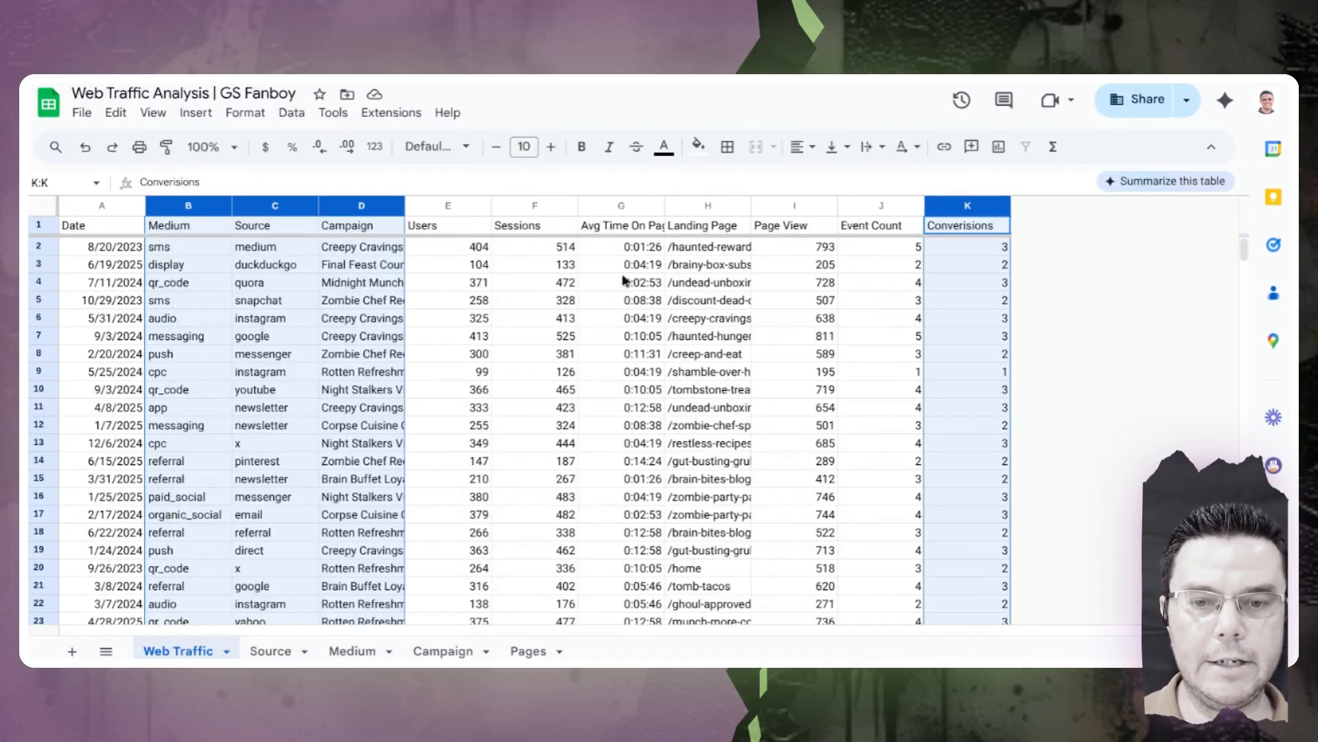
Cut the column chart from the Web Traffic sheet
left_click(737, 265)
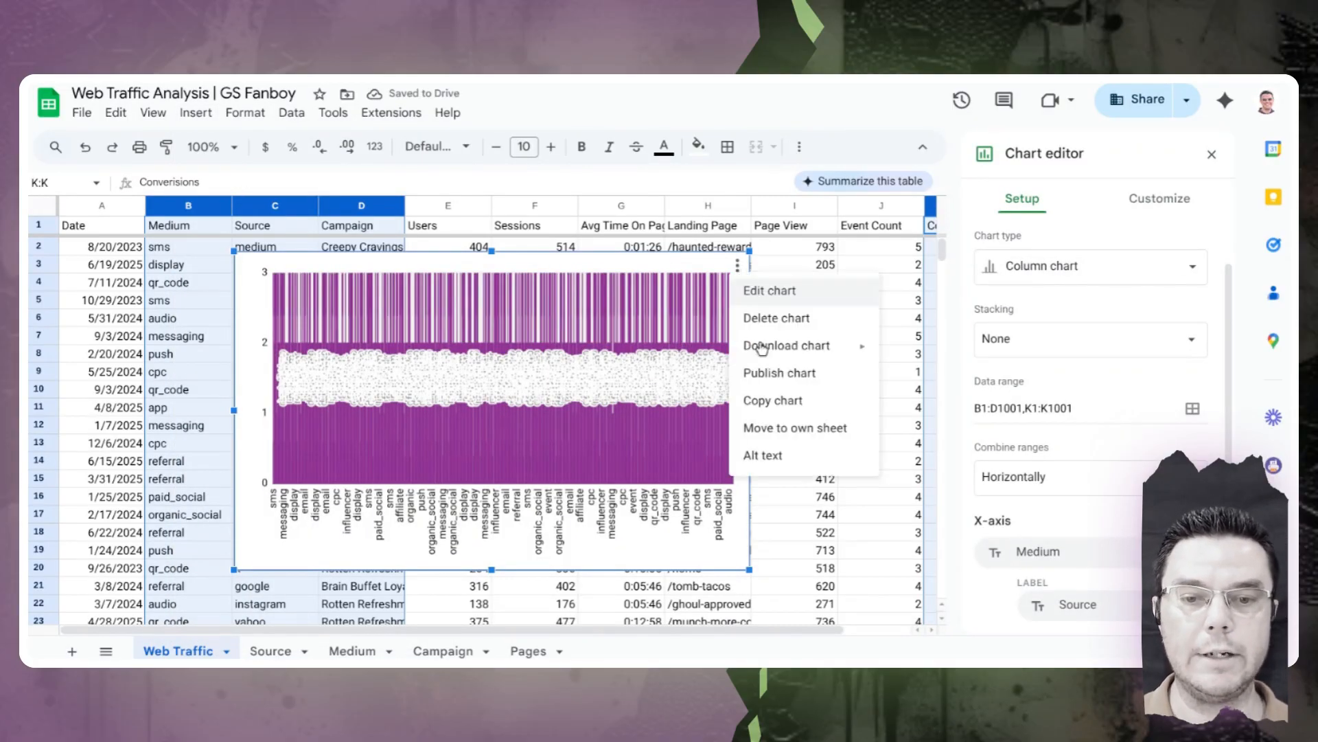
left_click(680, 386)
key("Delete")
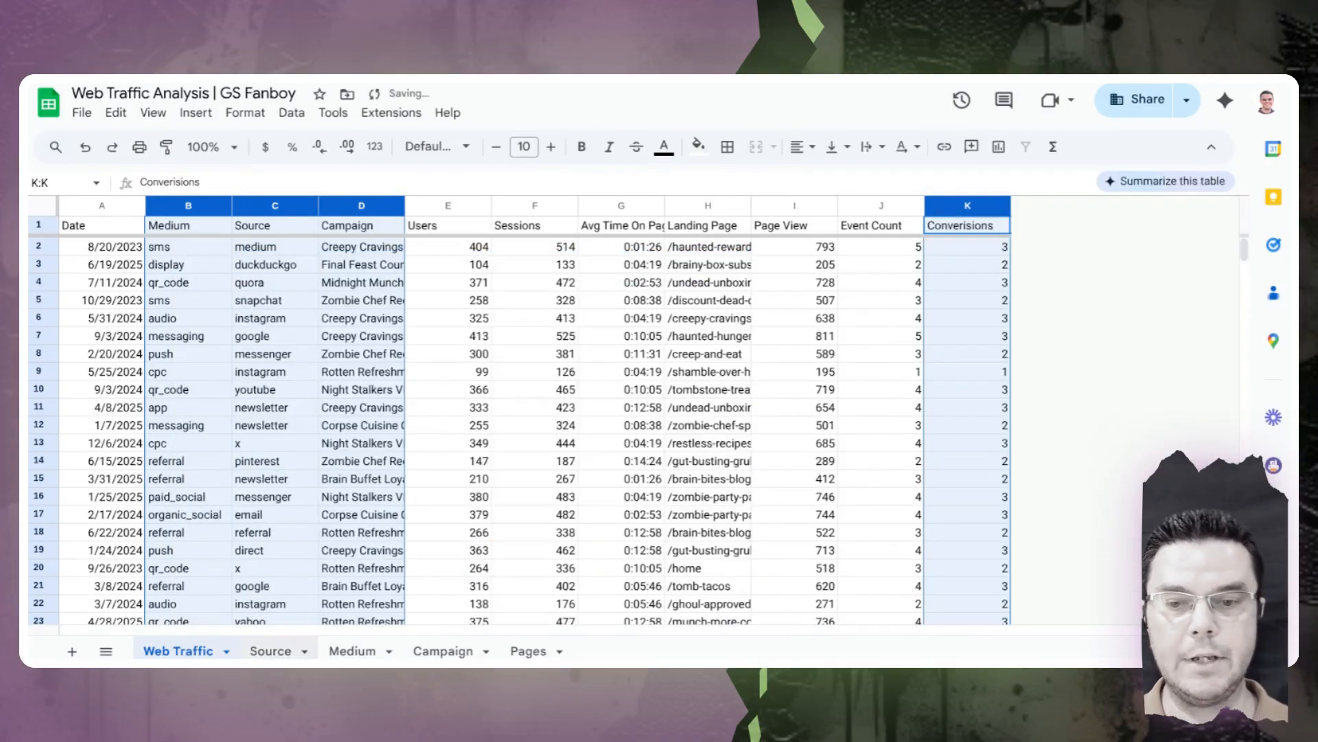
Add a new sheet after Web Traffic and name it Report
left_click(72, 651)
double_click(270, 650)
type("Report")
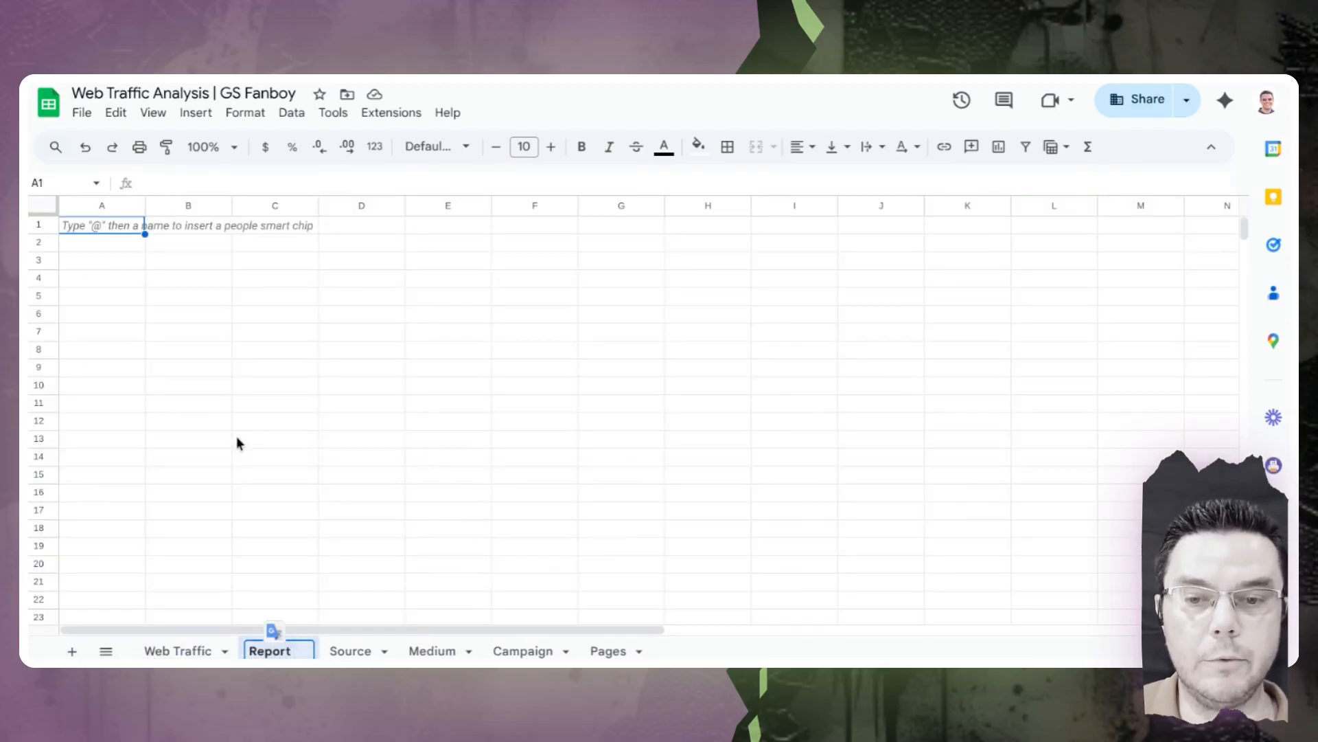
Paste the cut chart into the Report sheet at cell B3
left_click(184, 349)
left_click(181, 264)
key("ctrl+v")
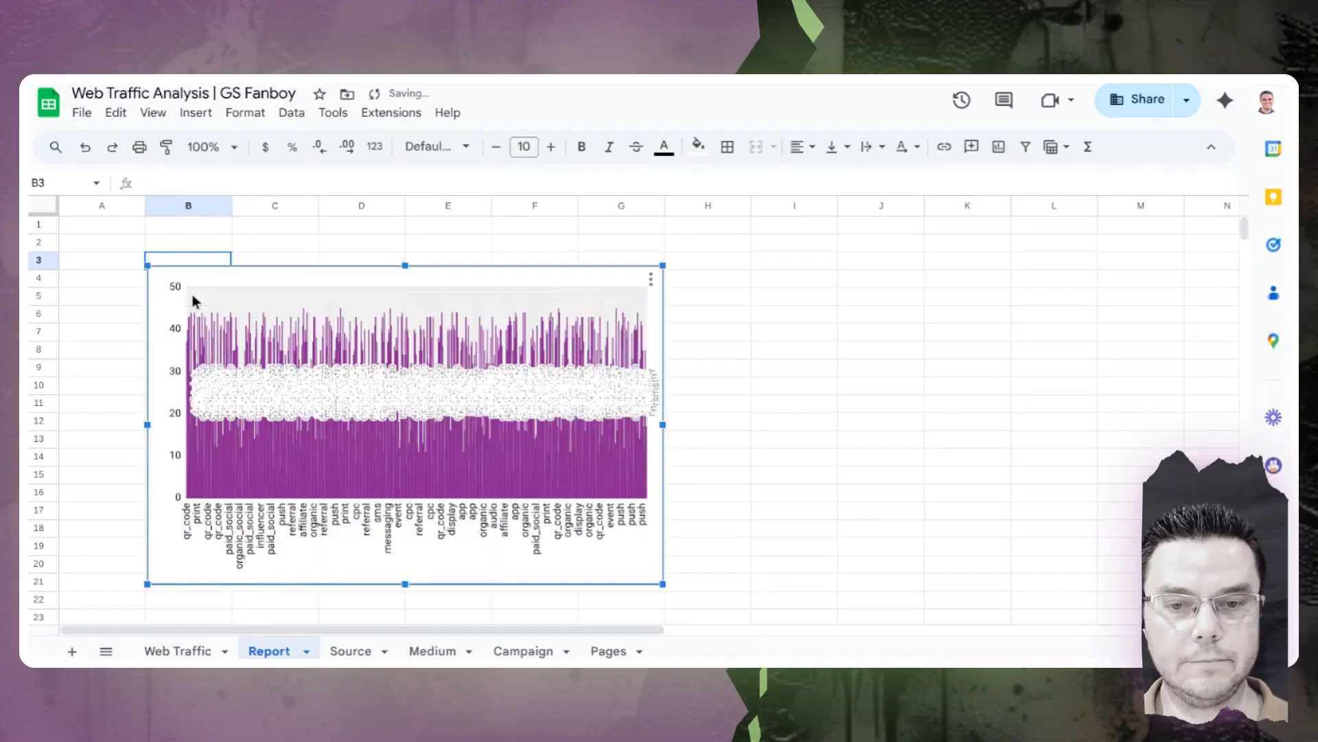
scroll(1039, 271, "up", 1)
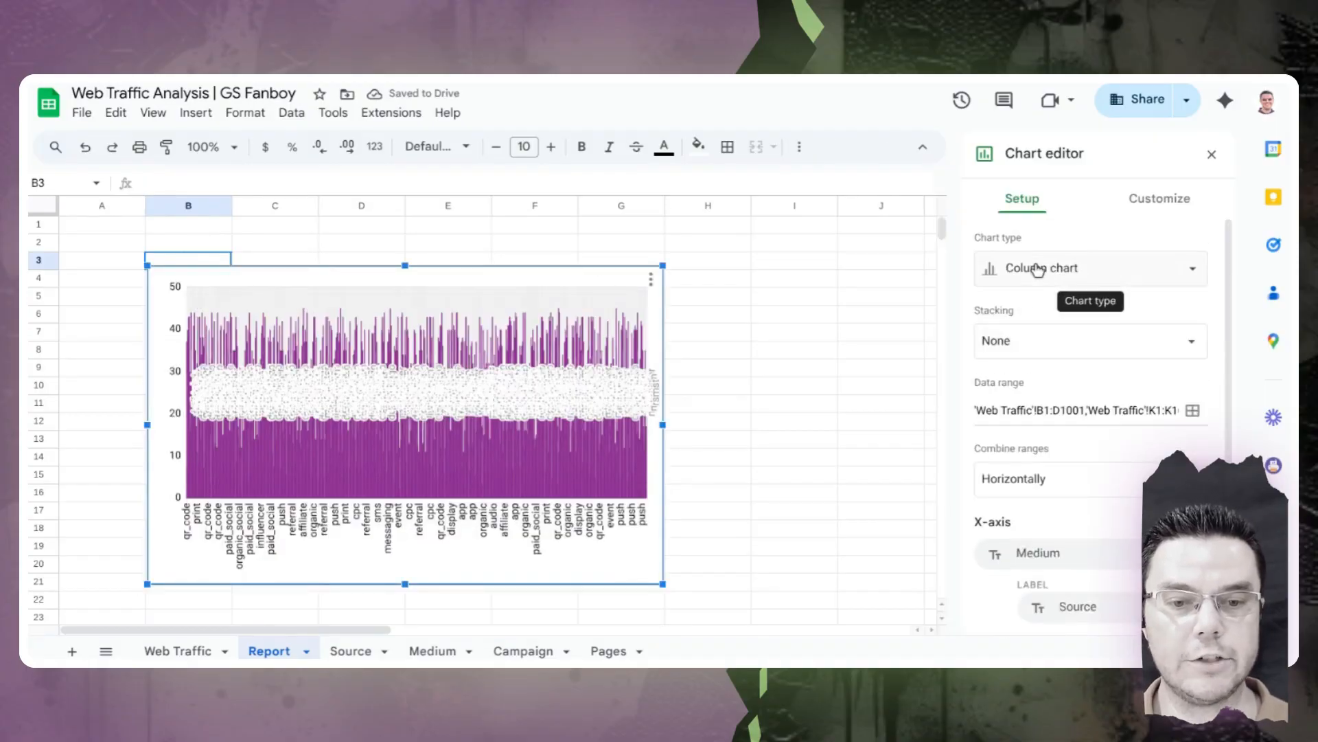
Change the pasted column chart to a bar chart
left_click(1035, 267)
scroll(1002, 550, "down", 1)
left_click(1004, 570)
Set the chart's Y-axis to Campaign and aggregate the values
scroll(1029, 478, "down", 2)
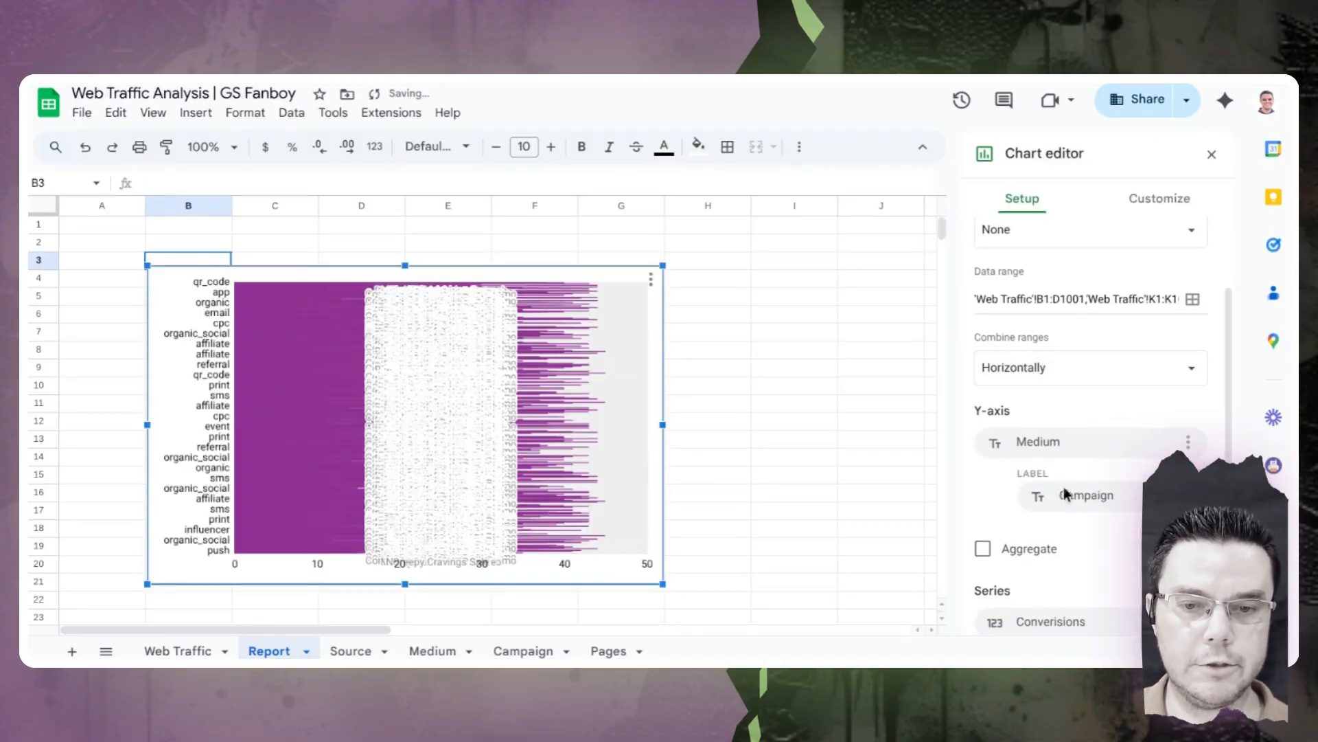
left_click(1057, 442)
left_click(1056, 570)
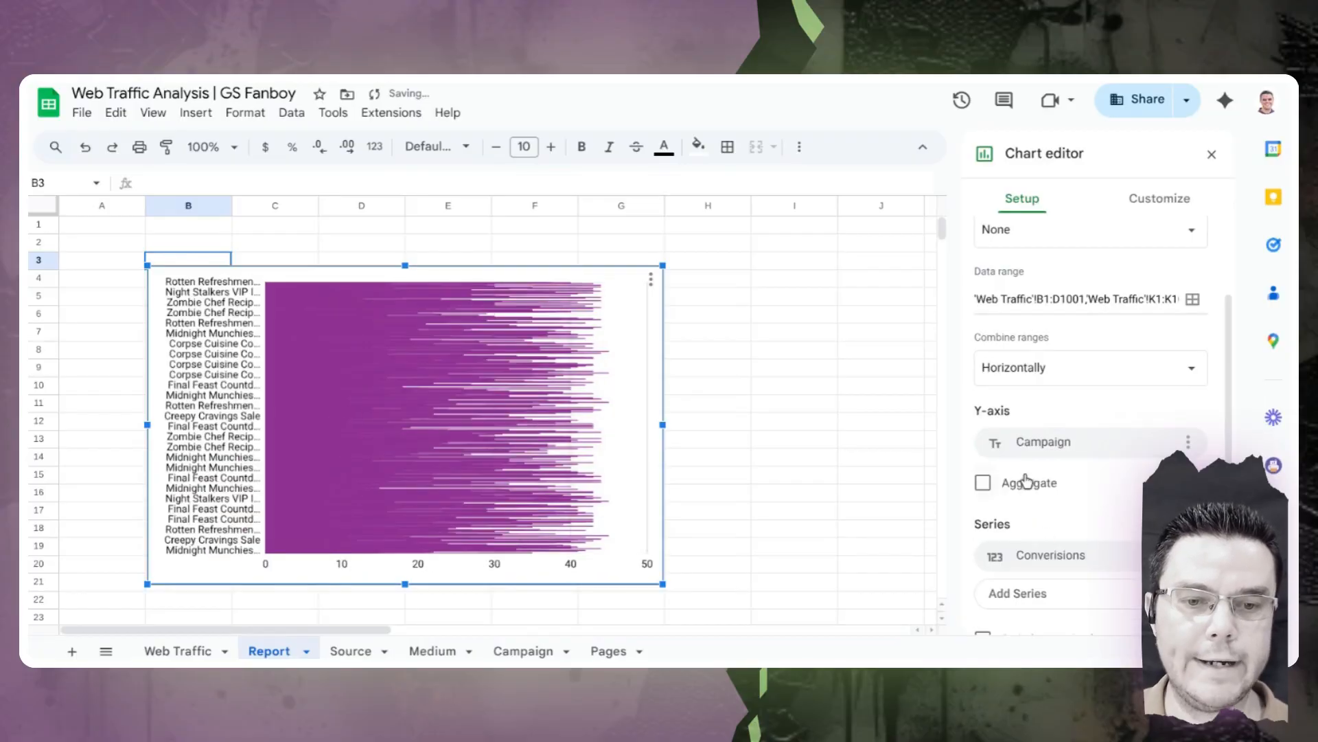
left_click(1030, 481)
scroll(1085, 505, "down", 1)
Set the fill color of the chart's series to black
left_click(1159, 198)
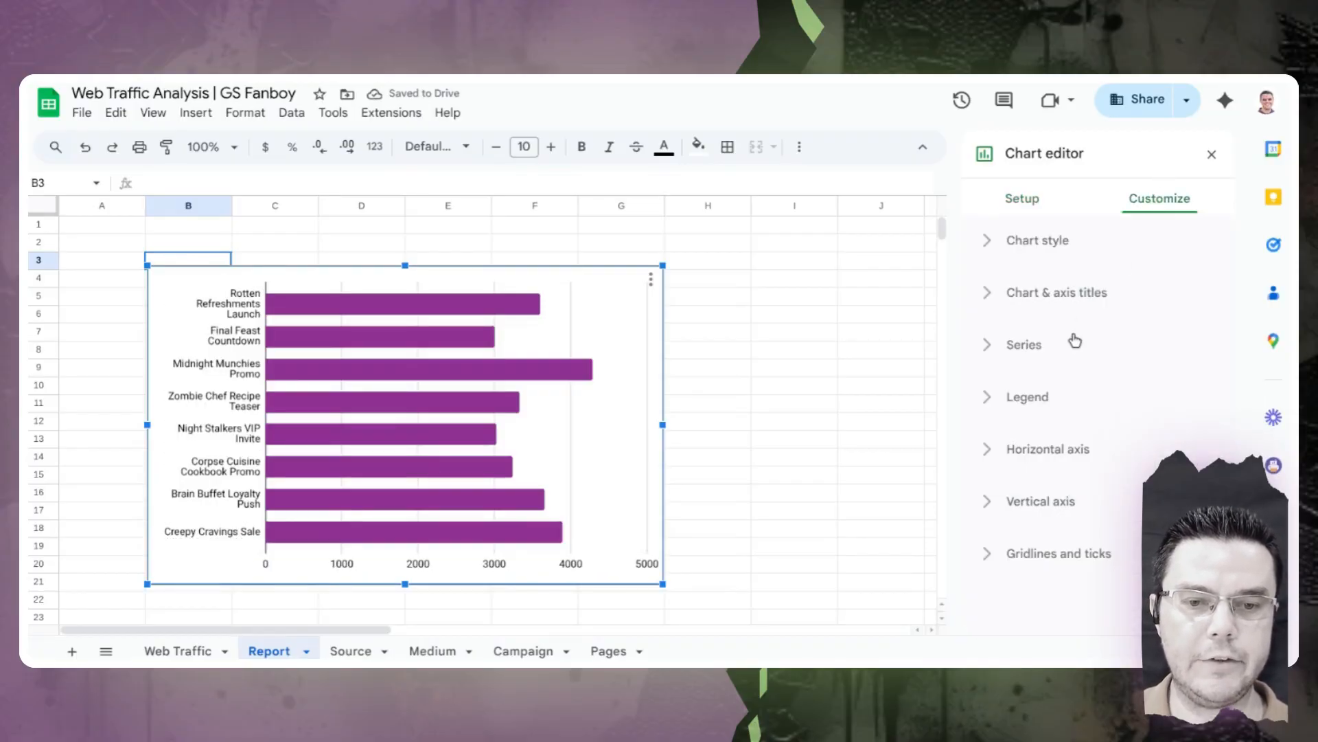
left_click(1072, 344)
left_click(1046, 496)
left_click(993, 242)
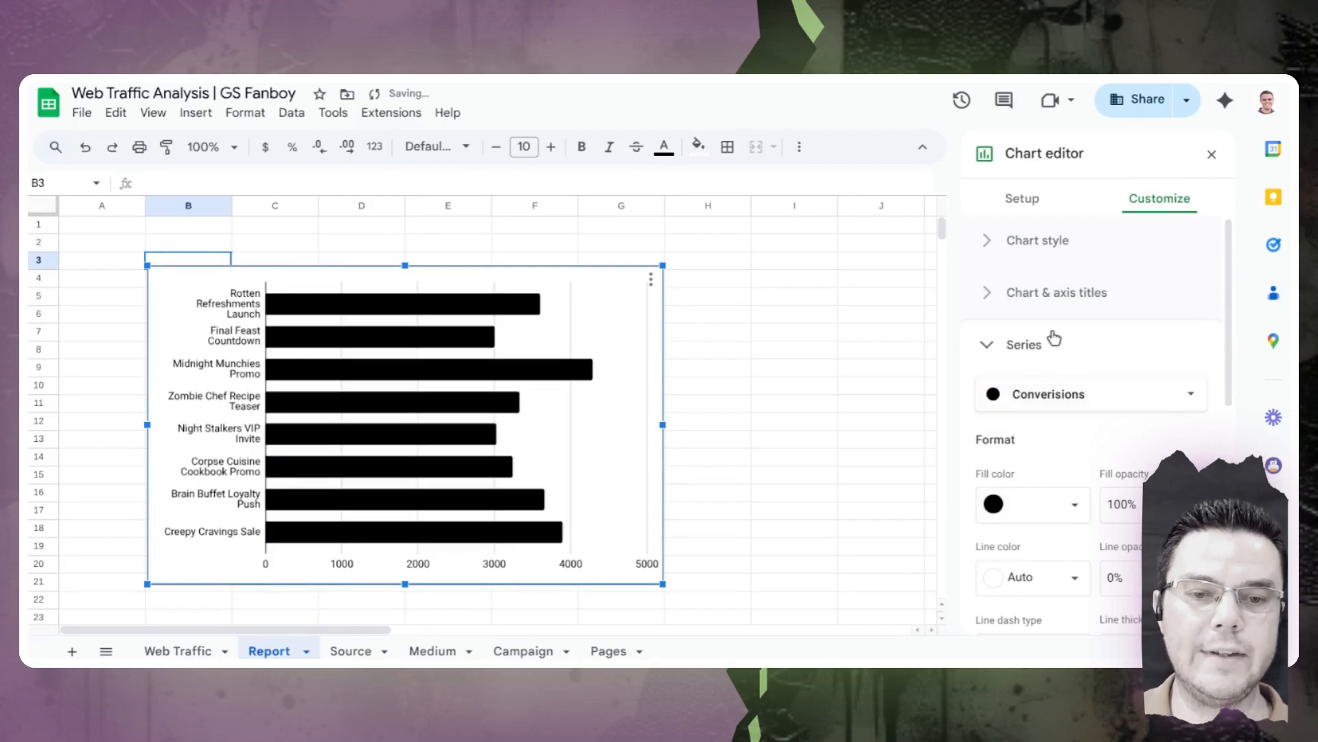
Title the chart "Conversions By Campaign" and center the title
left_click(1056, 293)
left_click(1080, 418)
type("Conversions By Campaign")
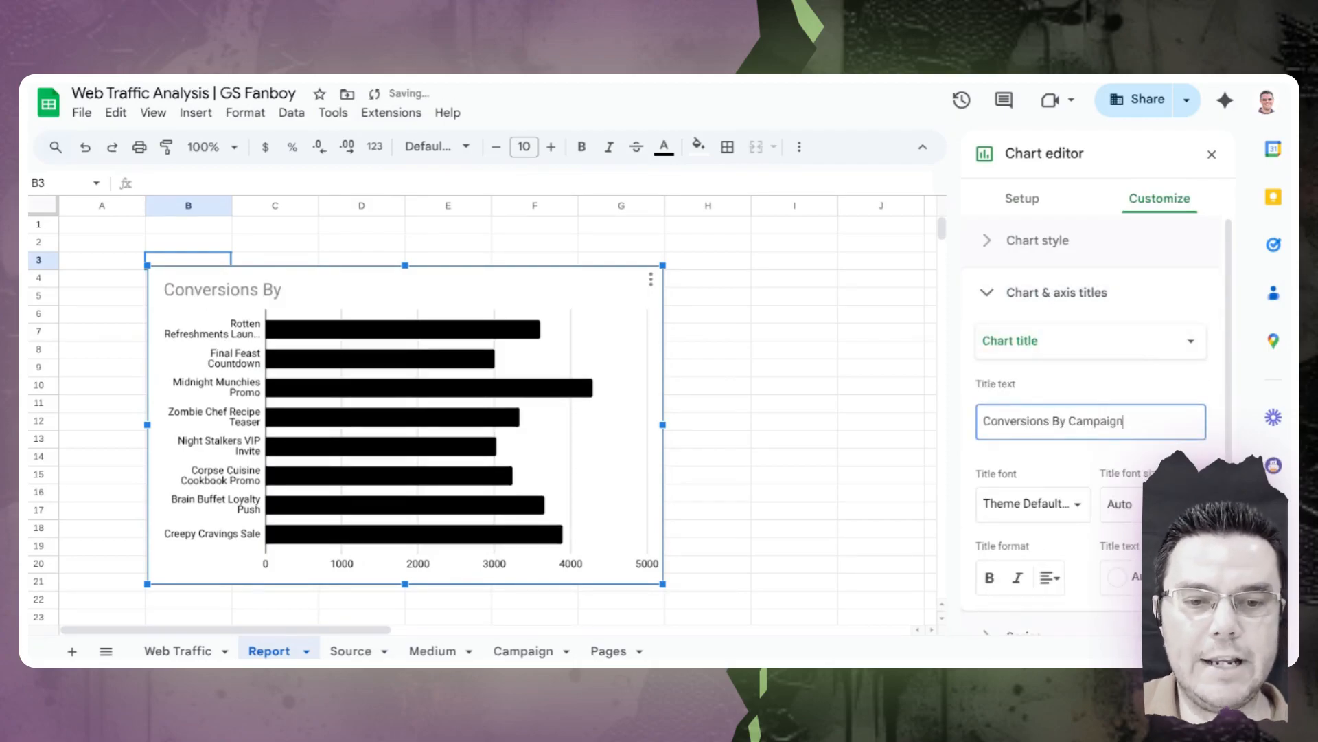
left_click(1058, 580)
left_click(1060, 621)
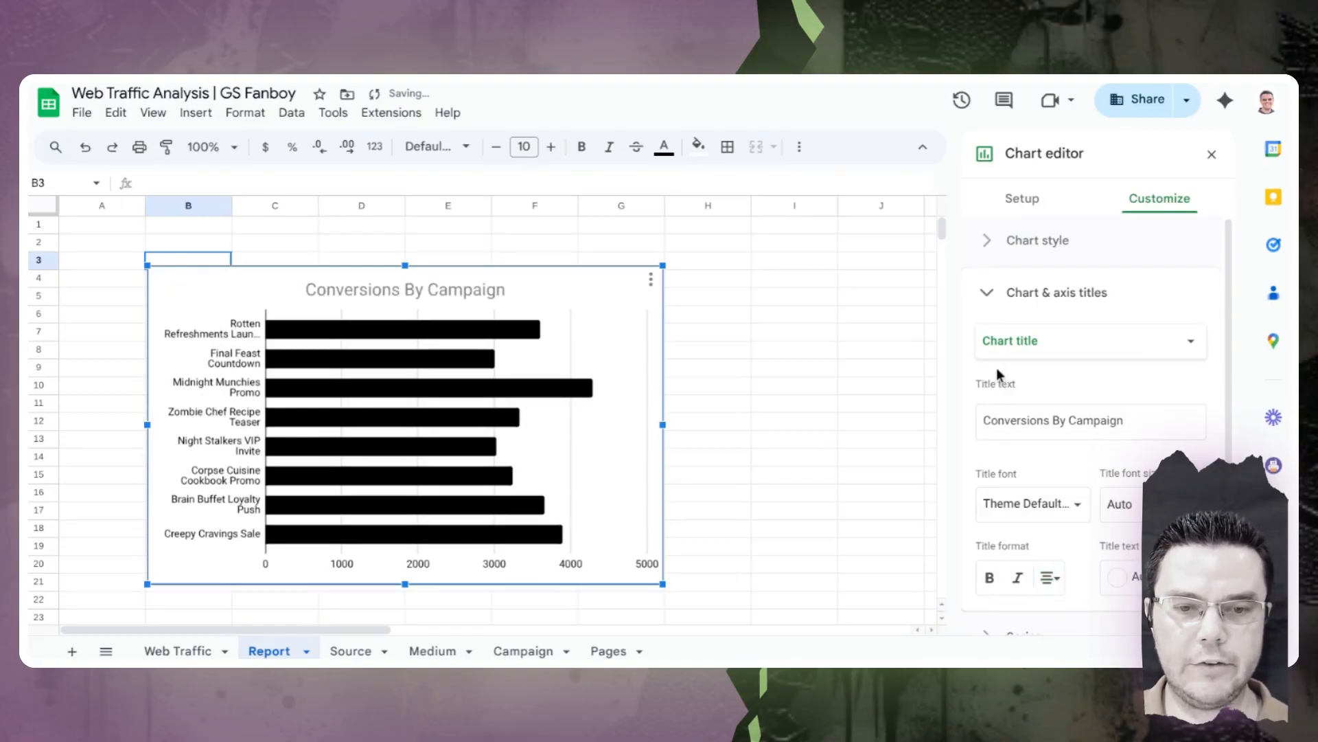
Set the chart's background and border colors to None, and narrow the chart to the end of column E
left_click(1020, 256)
left_click(1018, 311)
left_click(1027, 351)
left_click(1018, 383)
left_click(1030, 422)
left_click_drag(663, 424, 496, 417)
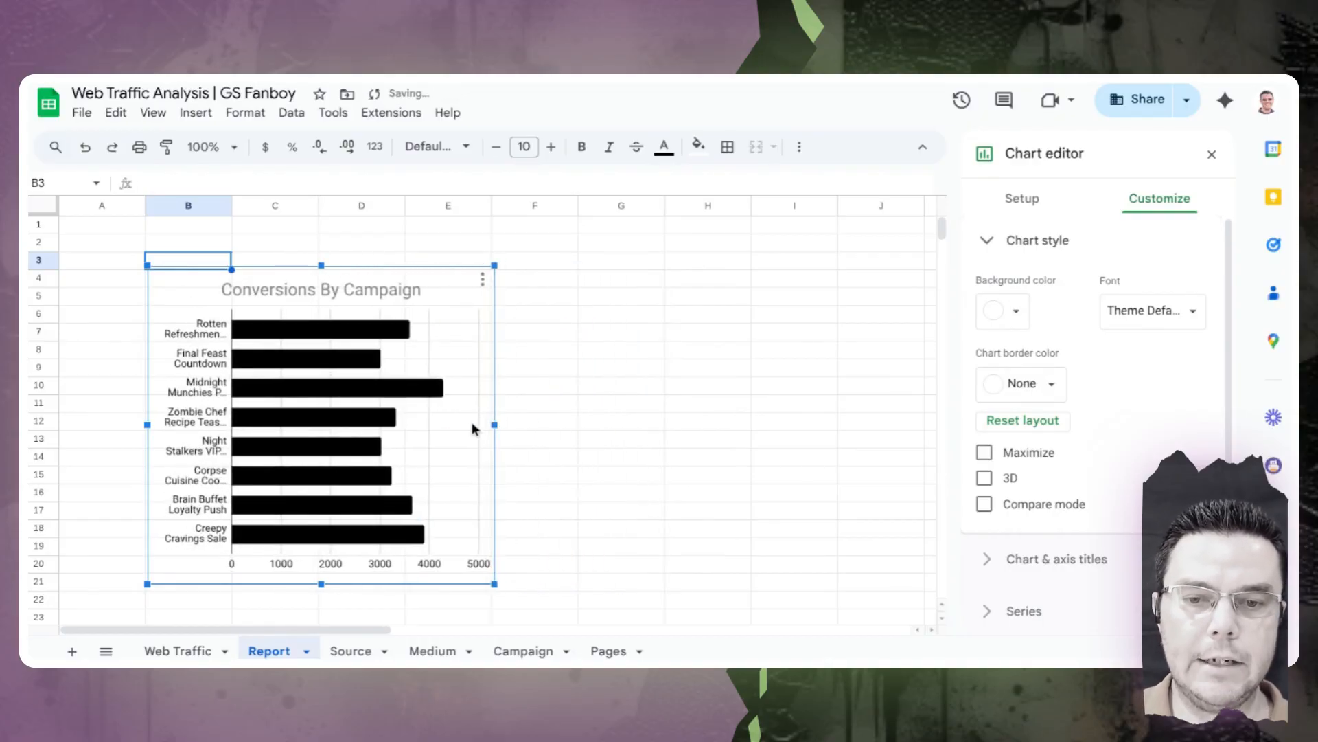
Add data labels to the chart's bars and delete the horizontal axis labels
scroll(472, 422, "down", 2)
left_click(472, 422)
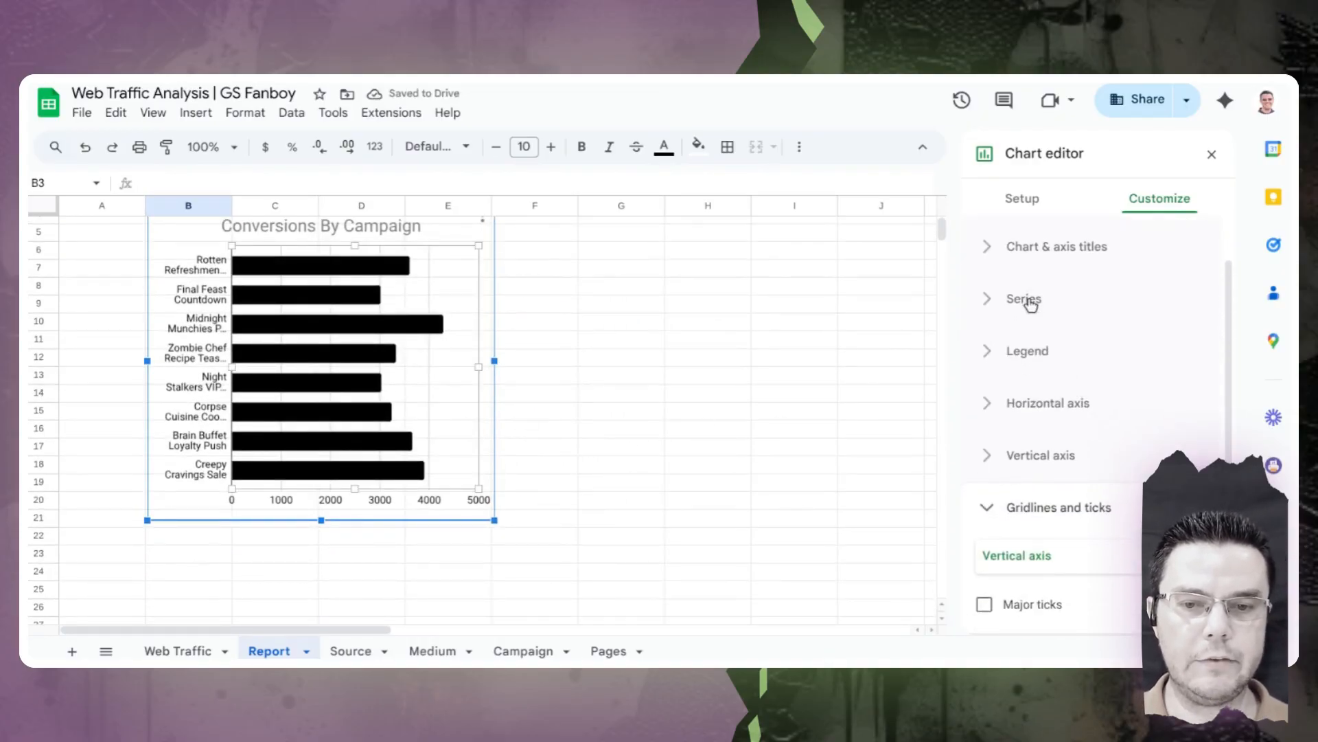
left_click(393, 363)
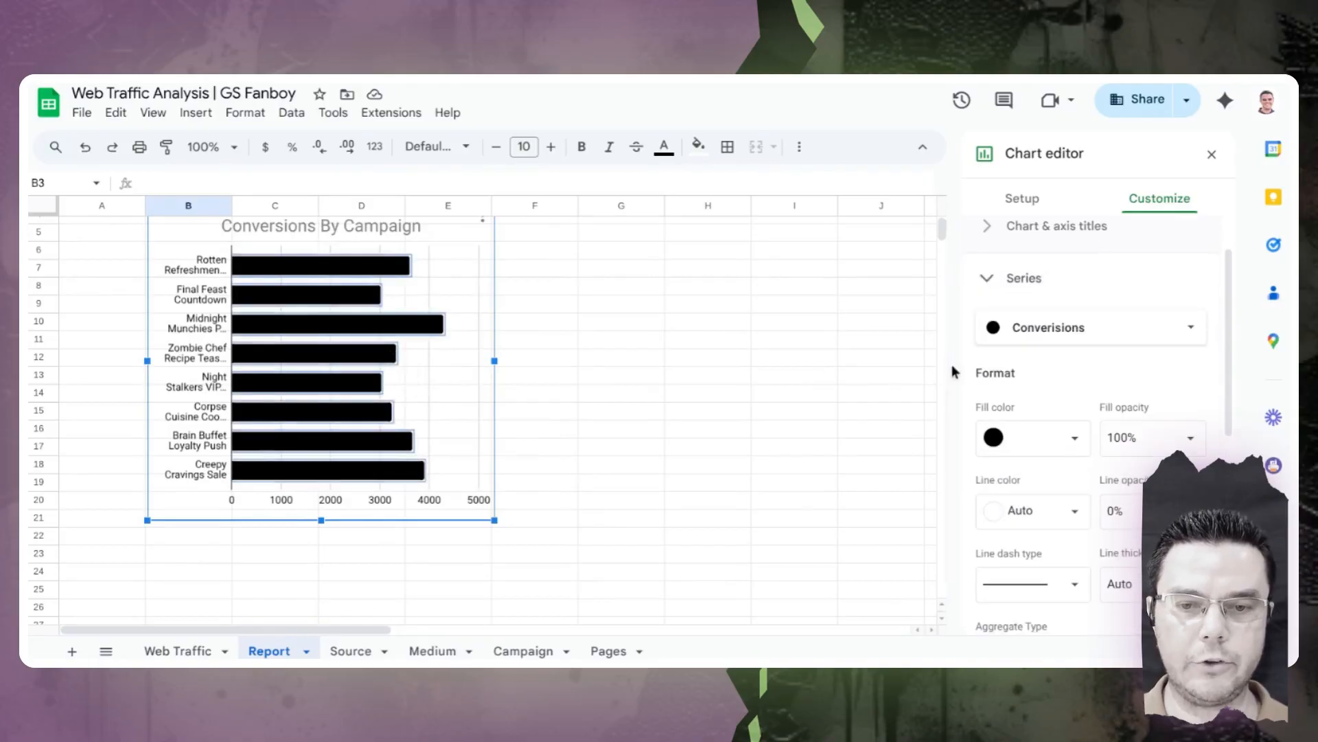
scroll(1092, 375, "down", 4)
left_click(1037, 544)
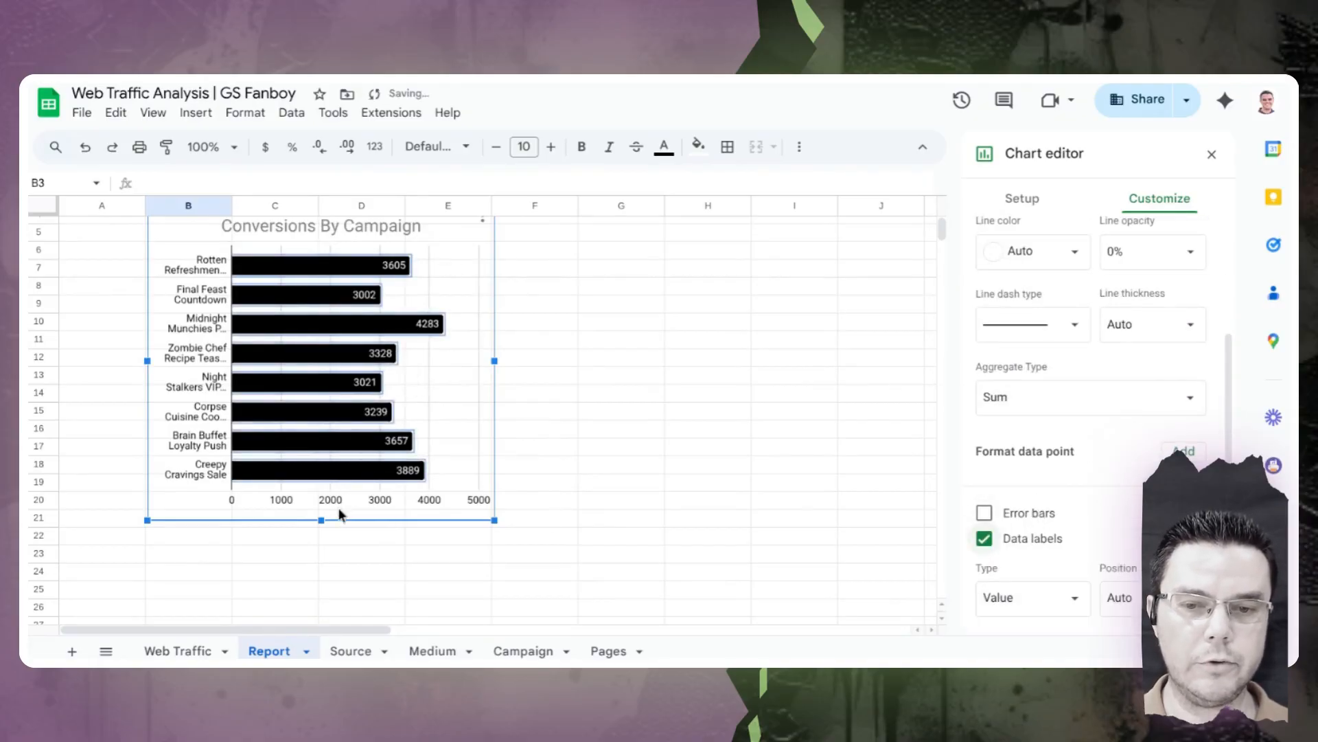
left_click(348, 490)
key("Delete")
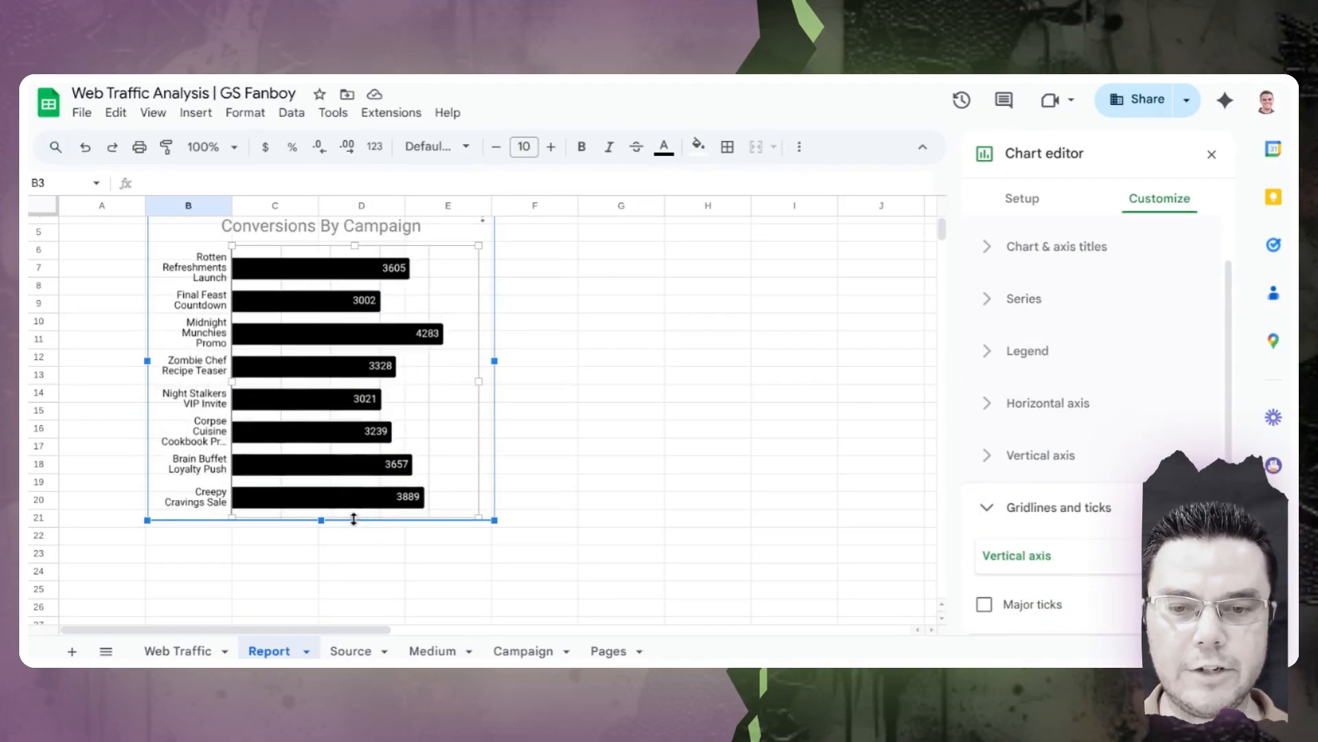
Make the Conversions By Campaign chart taller and fit it within columns B to D, starting at row 9
left_click_drag(323, 522, 330, 589)
scroll(460, 238, "up", 2)
left_click_drag(456, 329, 403, 422)
Duplicate the Conversions By Campaign chart and align the copy beside the original, starting in column E
scroll(499, 434, "down", 2)
left_click(393, 260)
left_click(434, 386)
left_click(388, 265)
key("ctrl+v")
left_click_drag(451, 239, 808, 433)
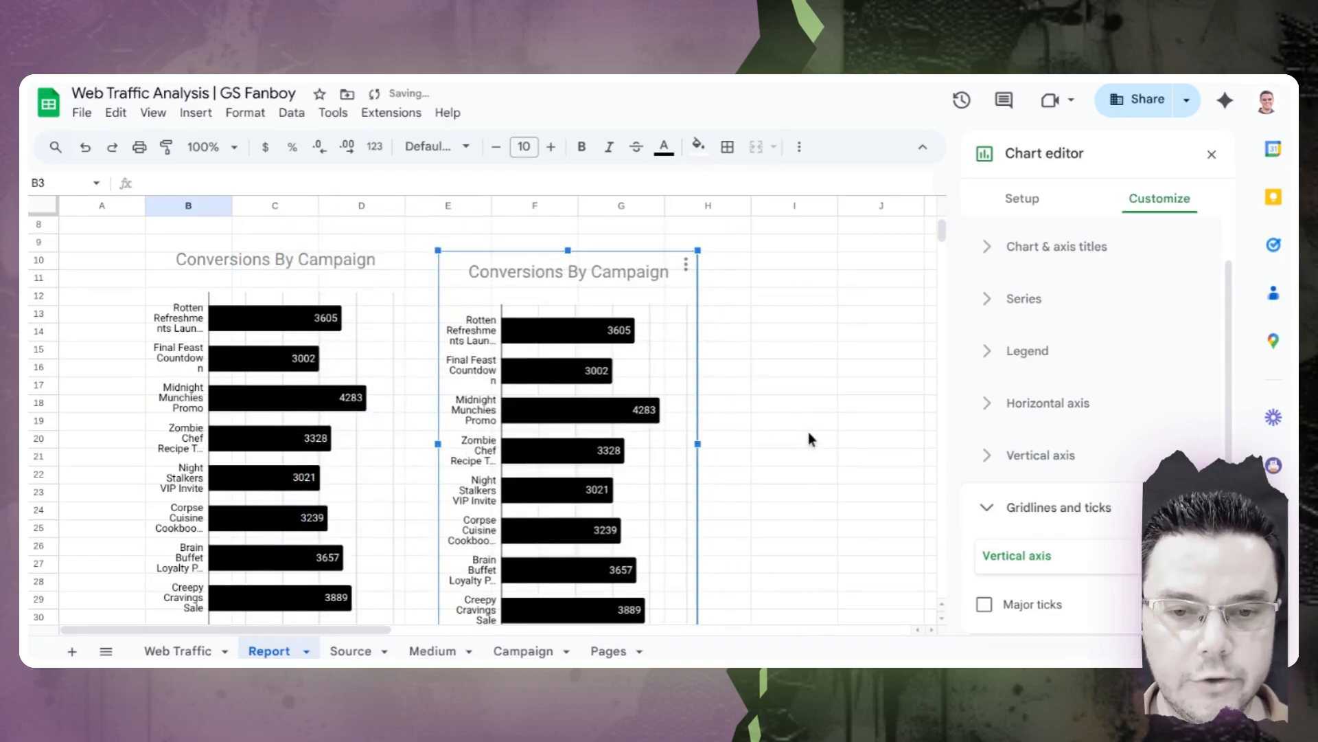
left_click_drag(677, 372, 680, 360)
Set the duplicated chart's Y-axis to Medium
left_click(1022, 199)
scroll(1092, 412, "down", 5)
left_click(1037, 460)
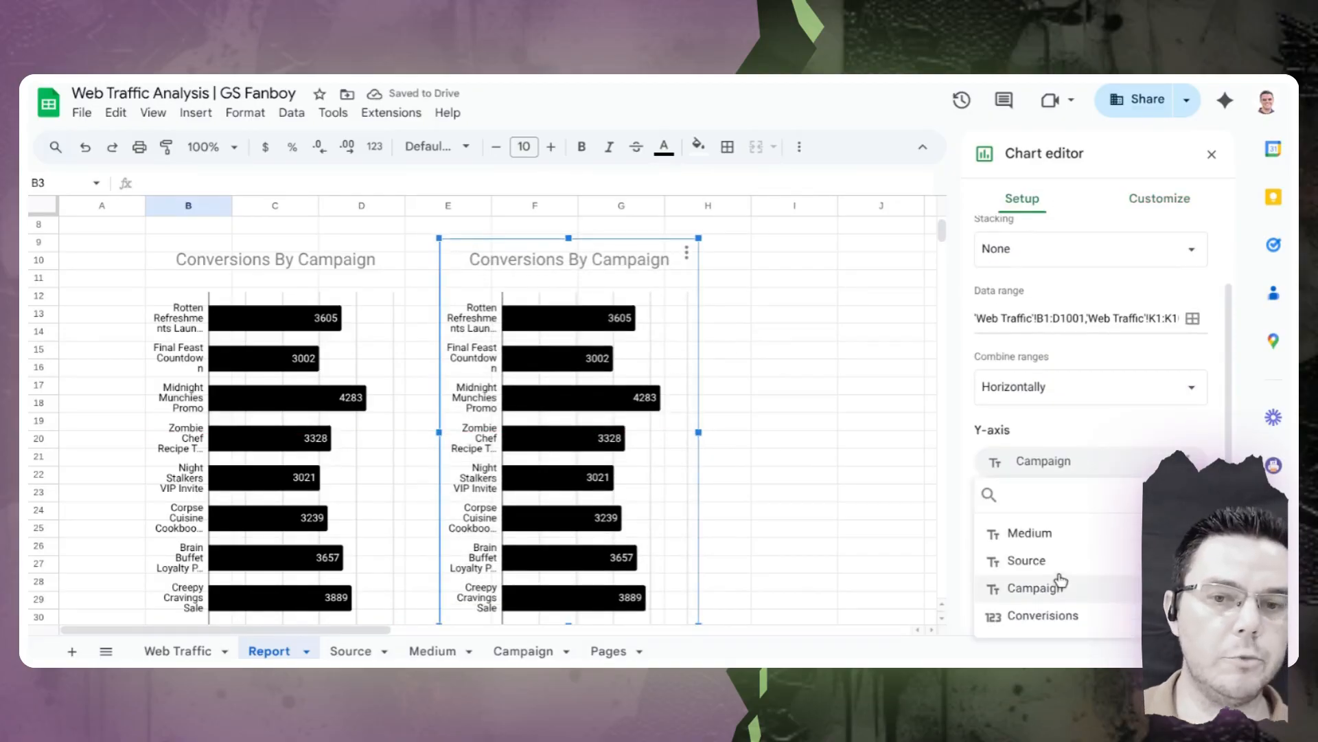
left_click(1030, 529)
Change the duplicated chart's title to "Conversions By Medium"
left_click(1159, 198)
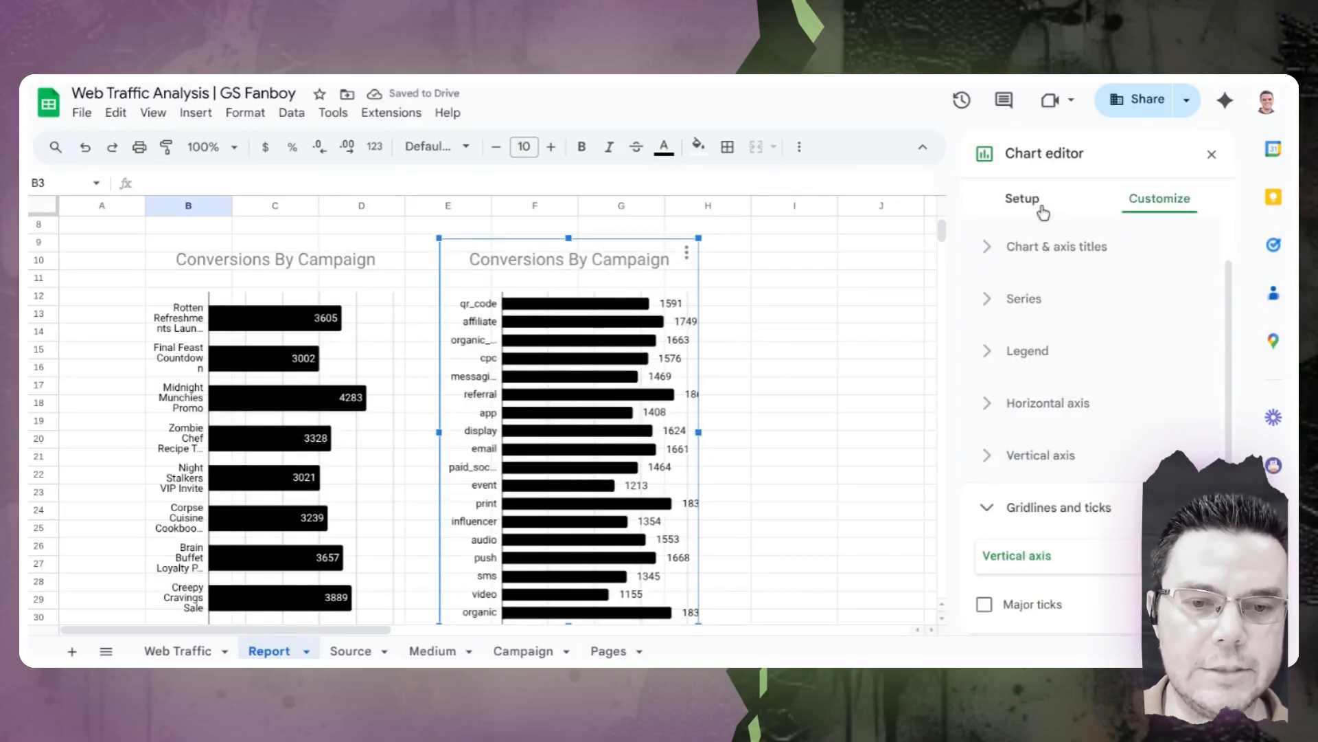
left_click(1058, 246)
double_click(1097, 375)
type("Medium")
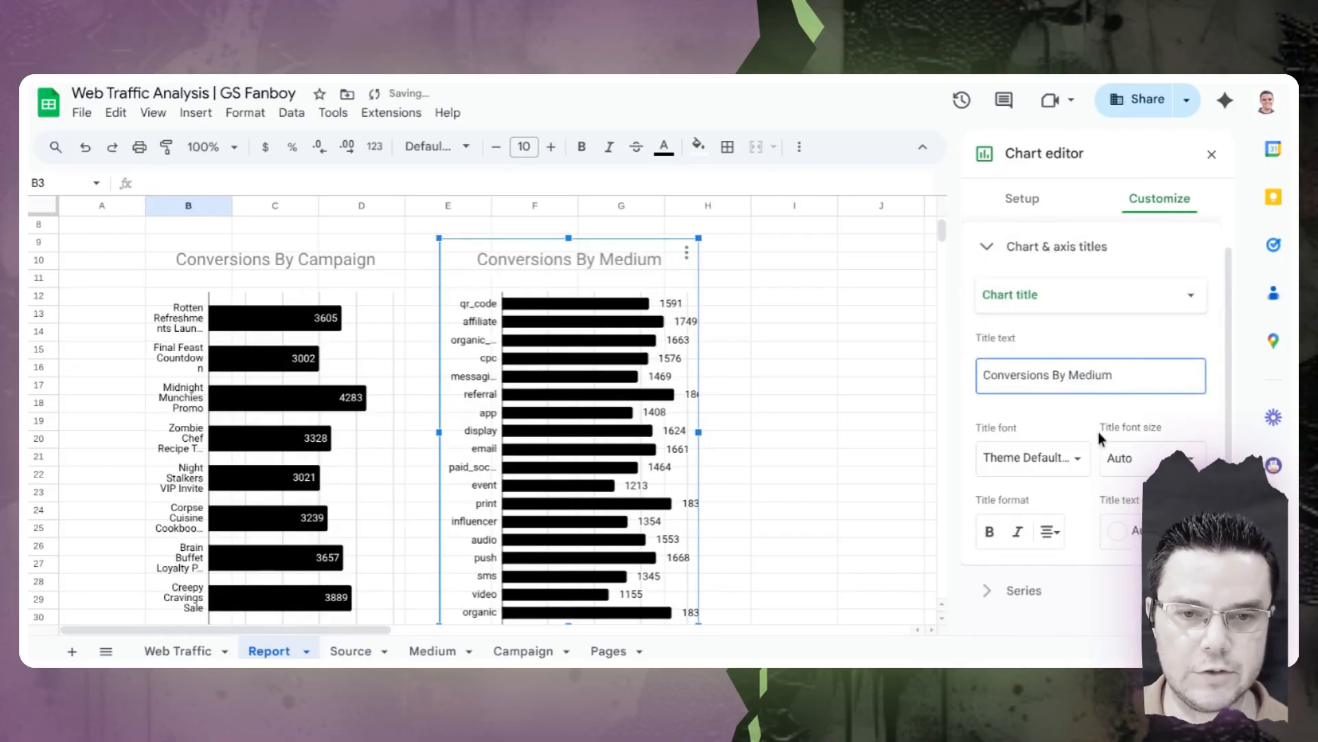
Set the fill color of the Conversions By Medium chart's series to purple
scroll(1064, 433, "down", 3)
left_click(1050, 383)
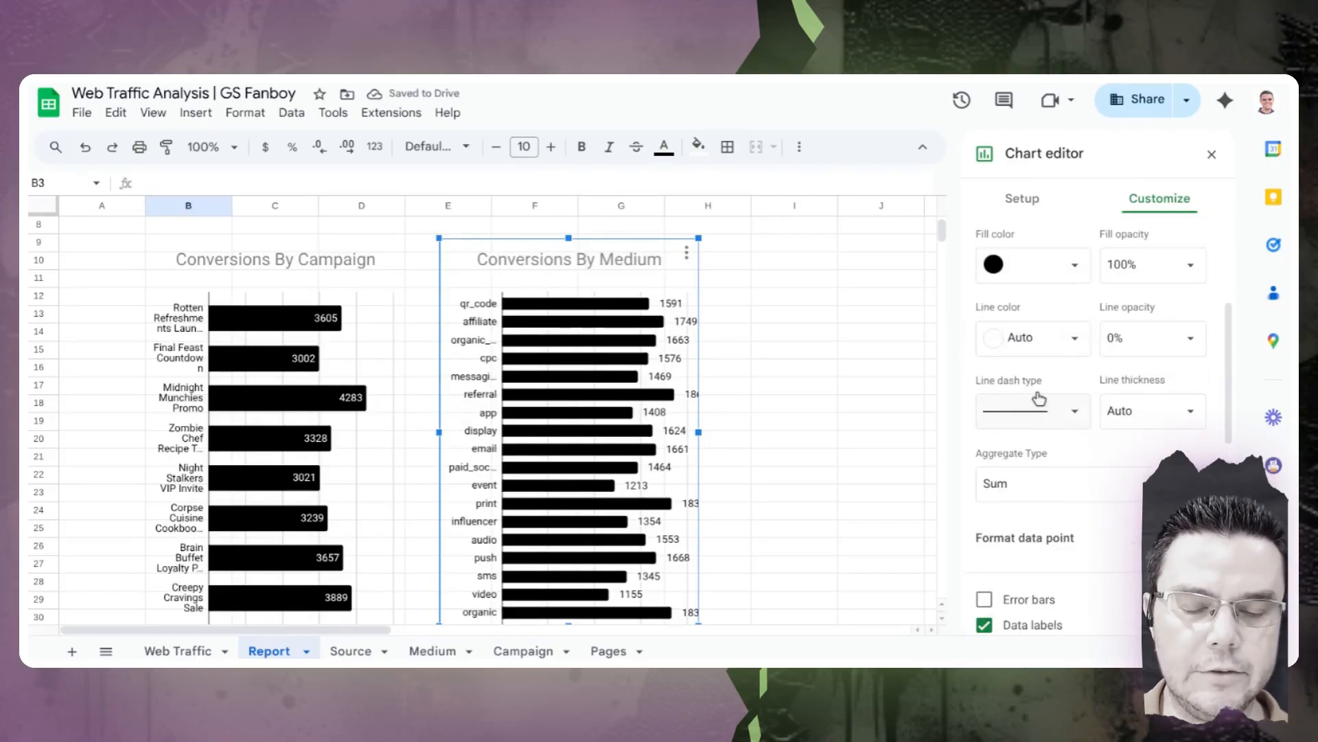
left_click(1045, 267)
left_click(1047, 502)
Duplicate the Conversions By Medium chart and align the copy beside it, starting in column H
left_click(686, 261)
left_click(717, 385)
left_click(663, 254)
key("ctrl+v")
left_click_drag(386, 252, 1165, 415)
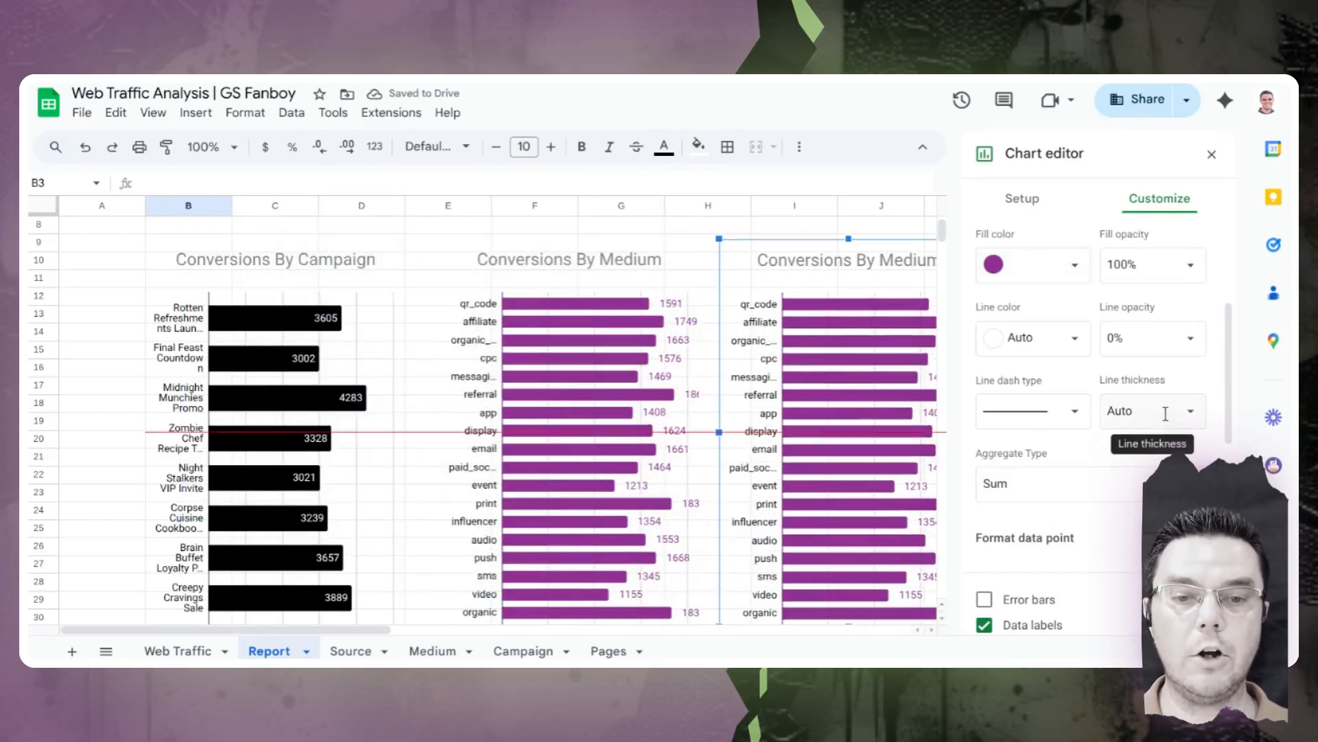
Narrow the plot area of the first Conversions By Medium chart to make room for its data labels
left_click(674, 375)
scroll(666, 406, "right", 1)
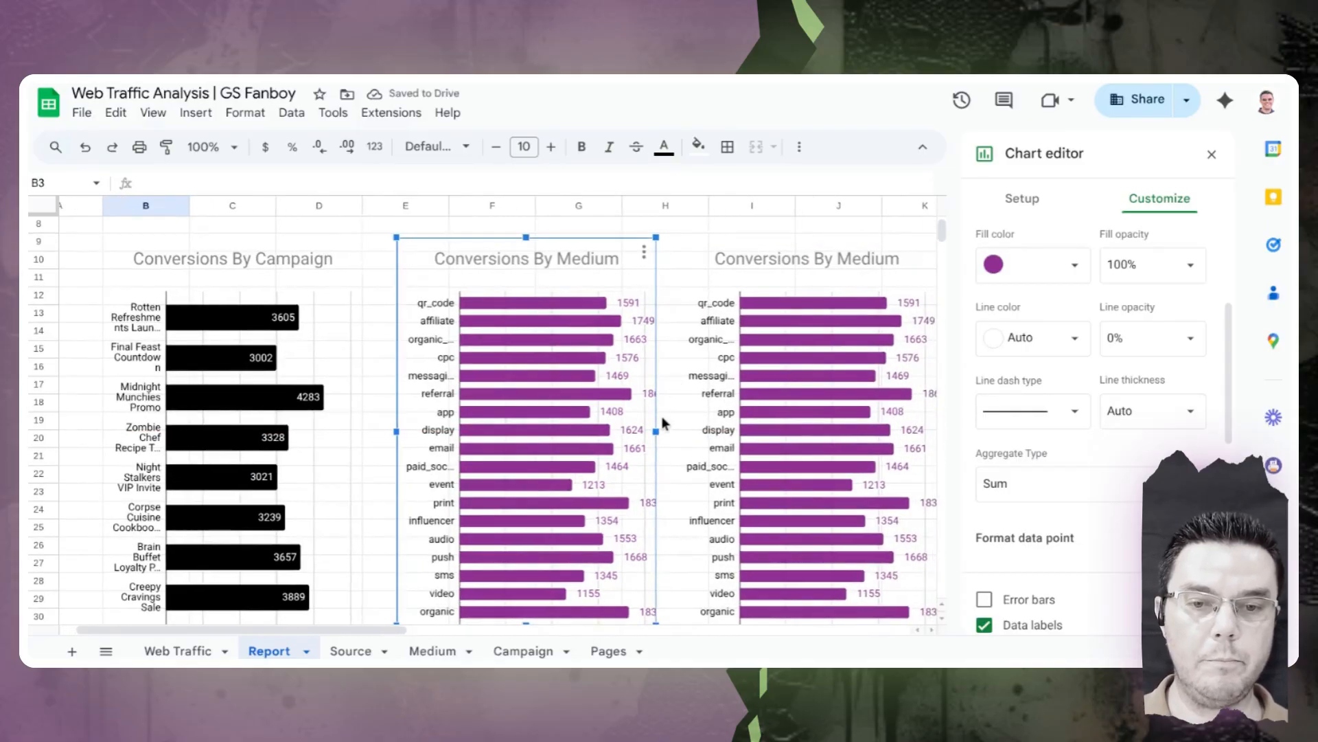
left_click_drag(656, 431, 685, 432)
left_click(511, 446)
left_click(706, 463)
left_click_drag(706, 463, 698, 432)
Change the title of the third chart to "Conversions By Source"
scroll(755, 431, "right", 2)
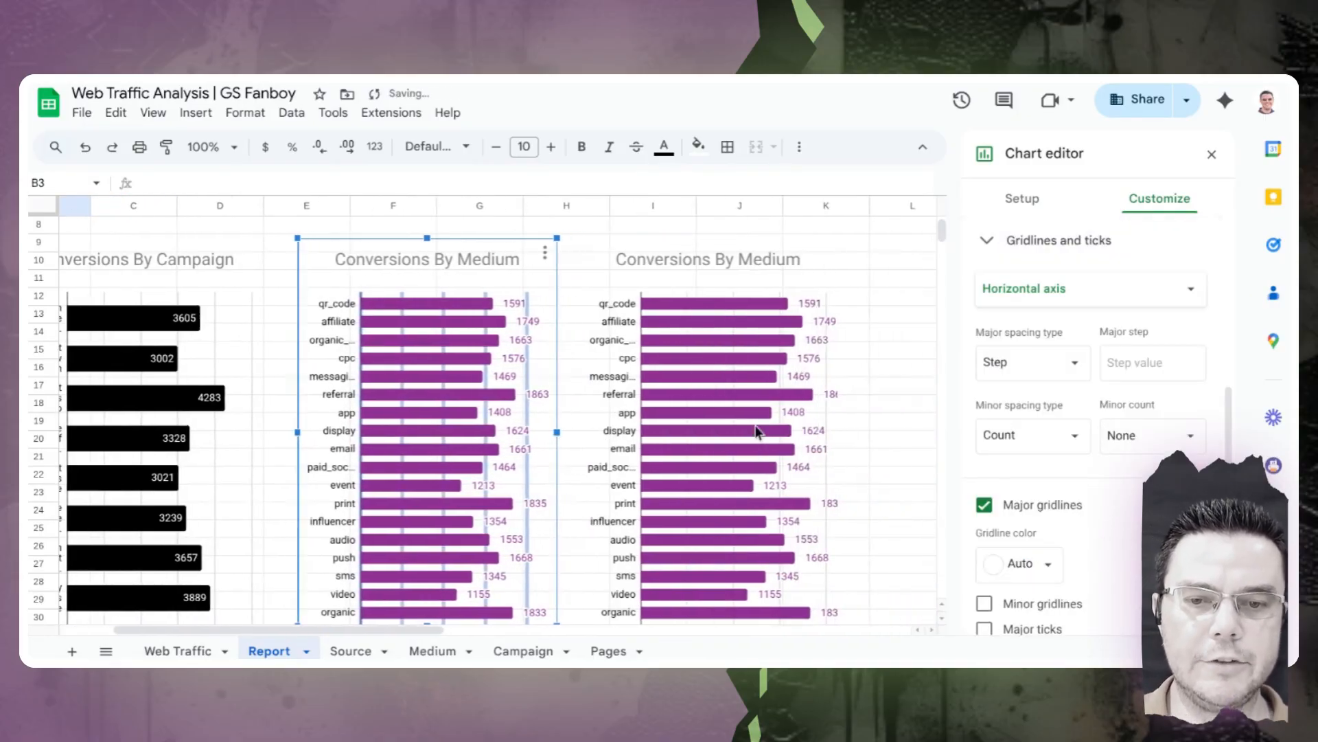
left_click(765, 307)
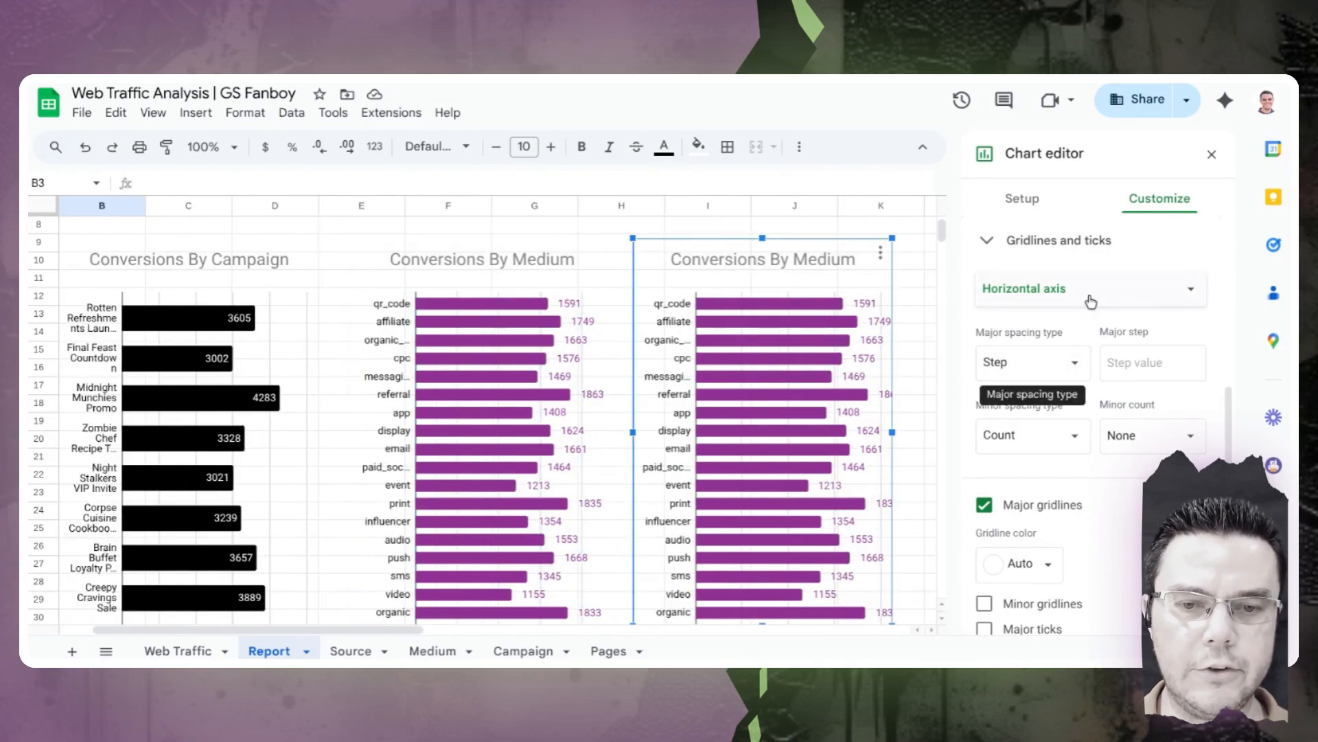
double_click(811, 265)
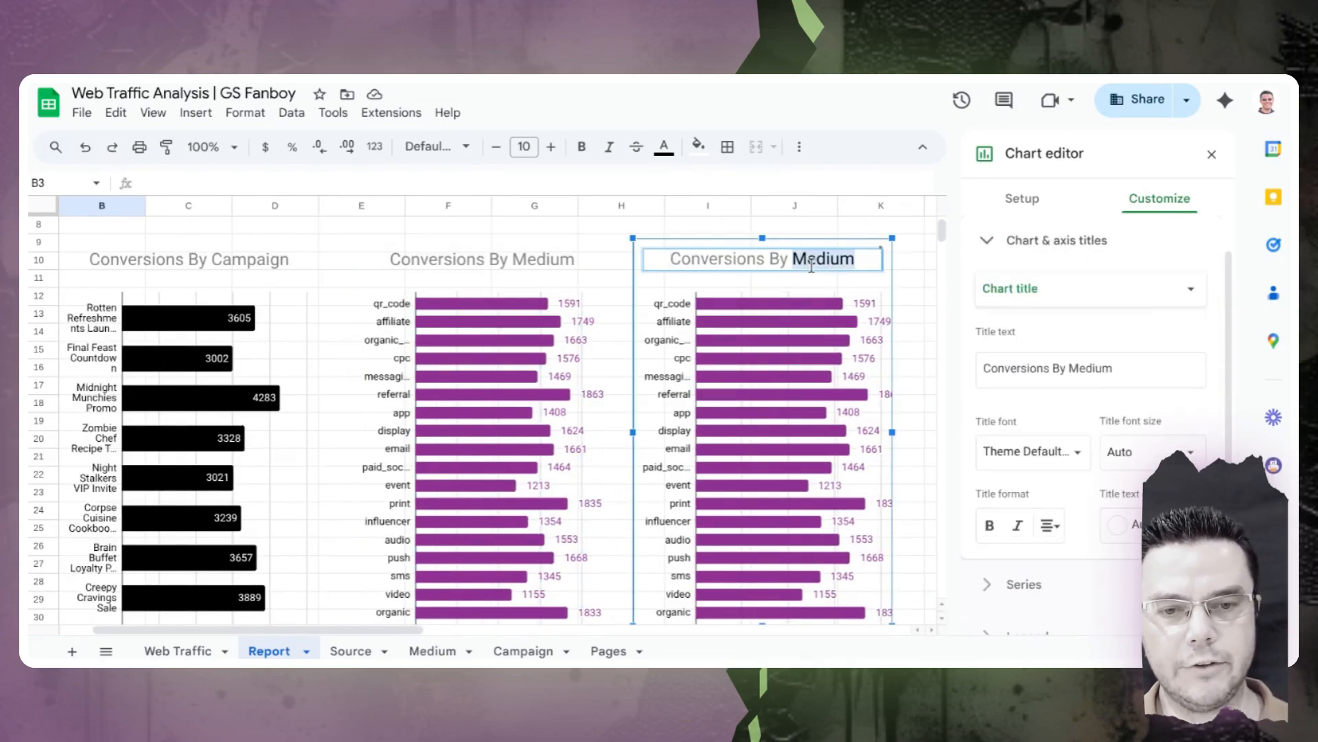
type("Source")
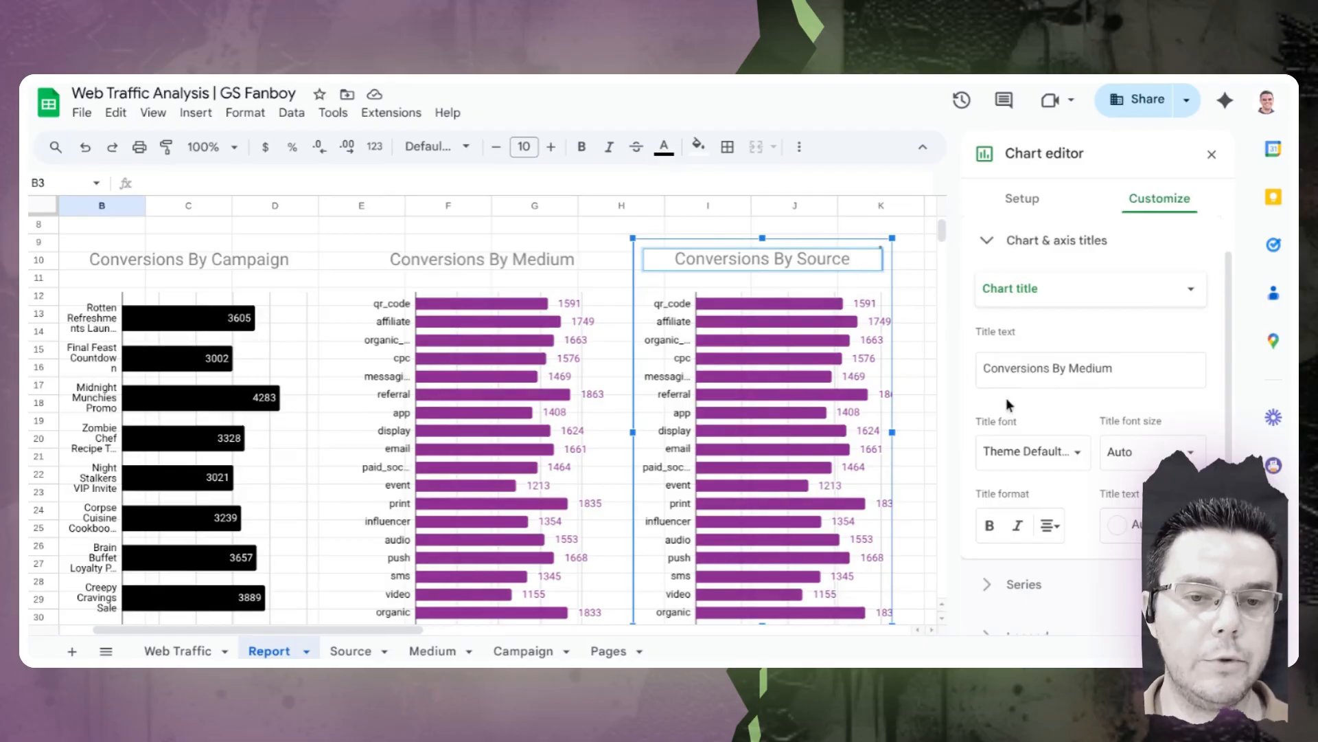
Set the fill color of the Conversions By Source chart's series to light purple
scroll(1057, 422, "down", 3)
left_click(1056, 412)
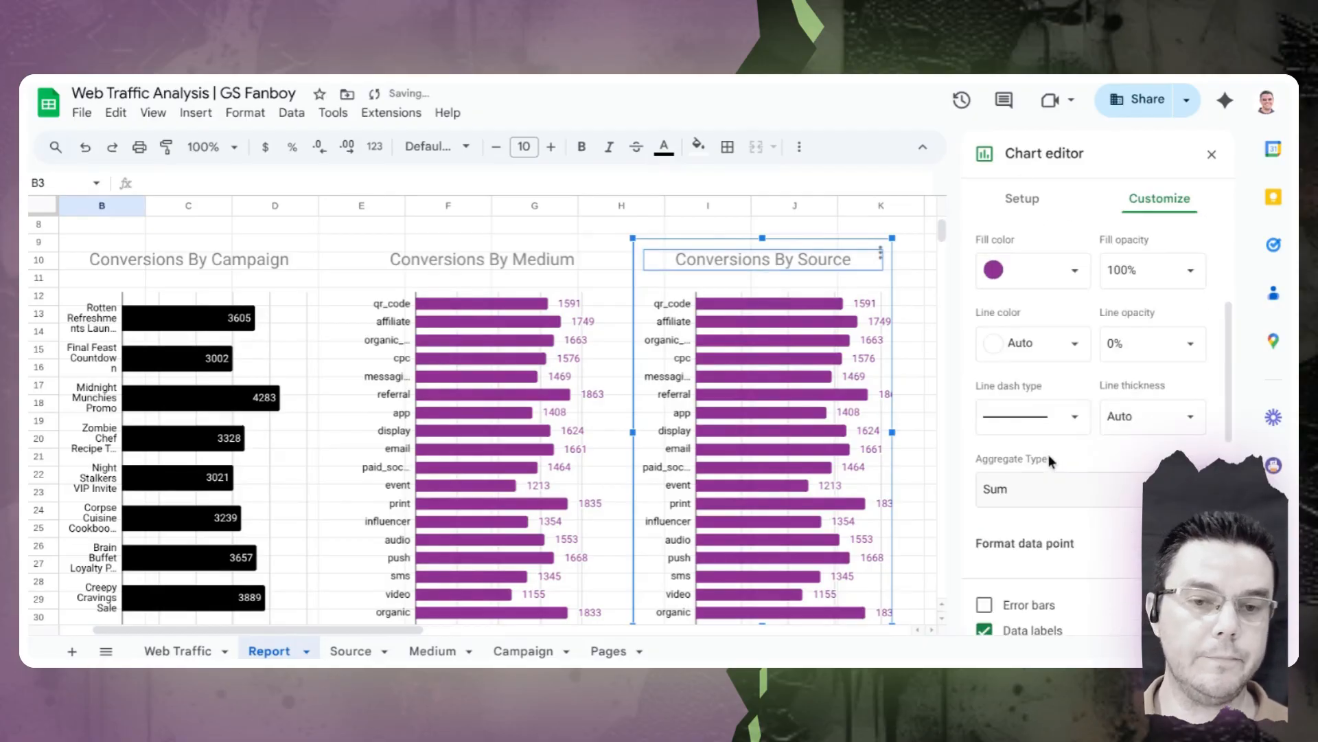
left_click(1053, 269)
left_click(1052, 510)
Set the Y-axis of the Conversions By Source chart to Source
left_click(1019, 201)
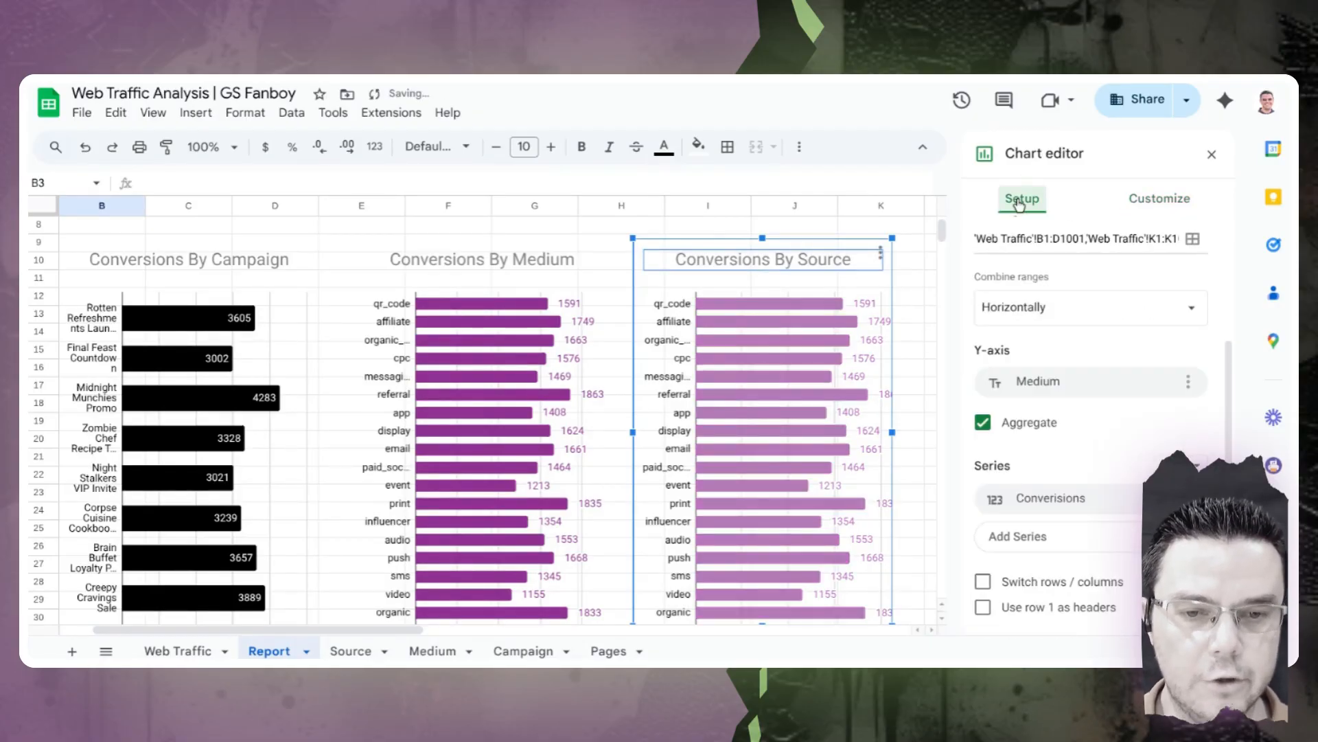
left_click(1047, 381)
left_click(1057, 480)
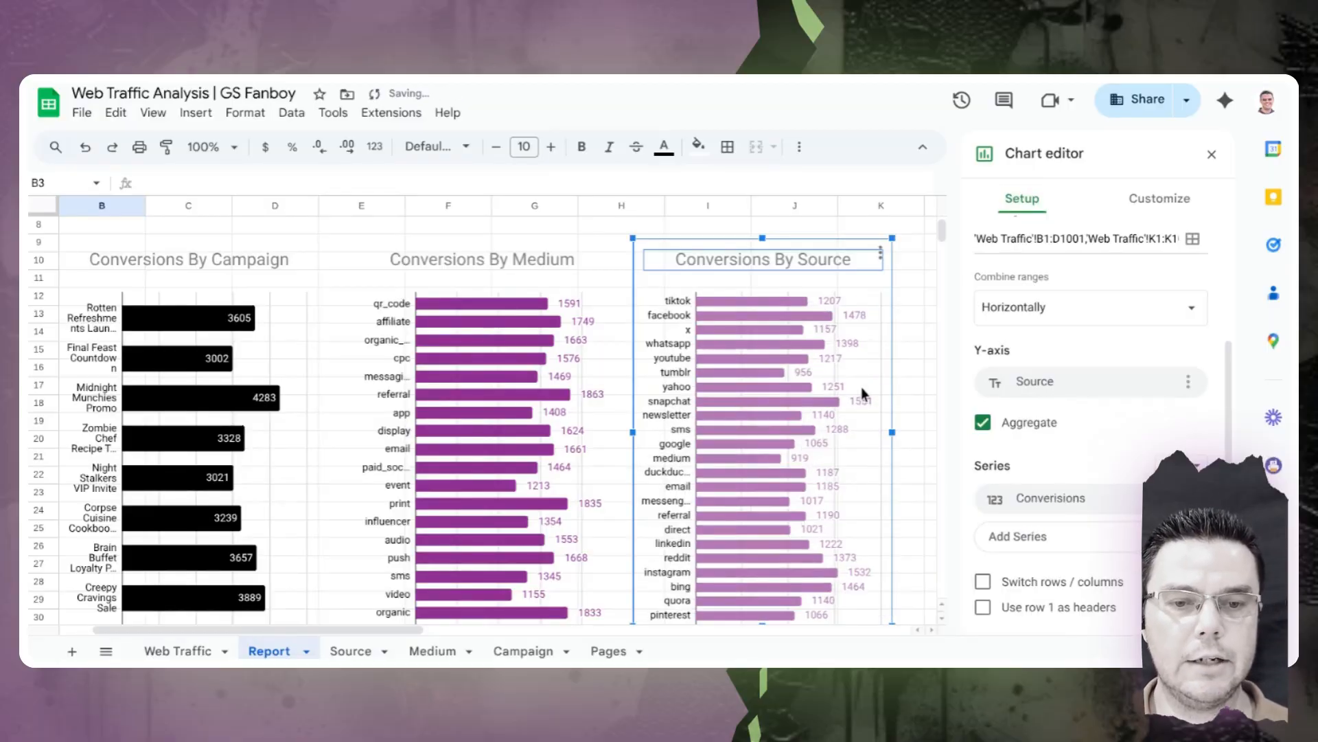
Extend the Source, Medium and Campaign charts downward to end together at about row 33
scroll(861, 386, "down", 3)
scroll(861, 386, "left", 1)
left_click_drag(767, 466, 771, 511)
left_click(495, 455)
left_click_drag(489, 467, 488, 506)
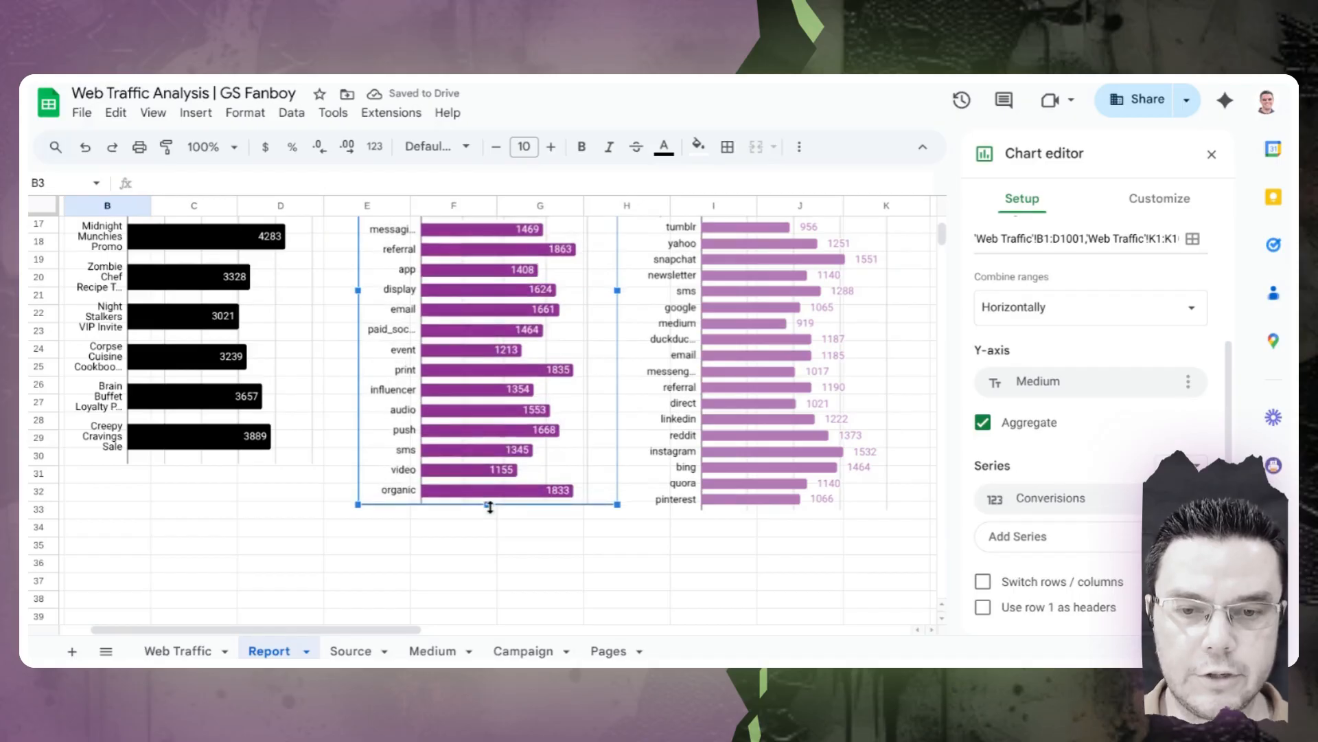
left_click(195, 460)
left_click_drag(195, 464, 184, 509)
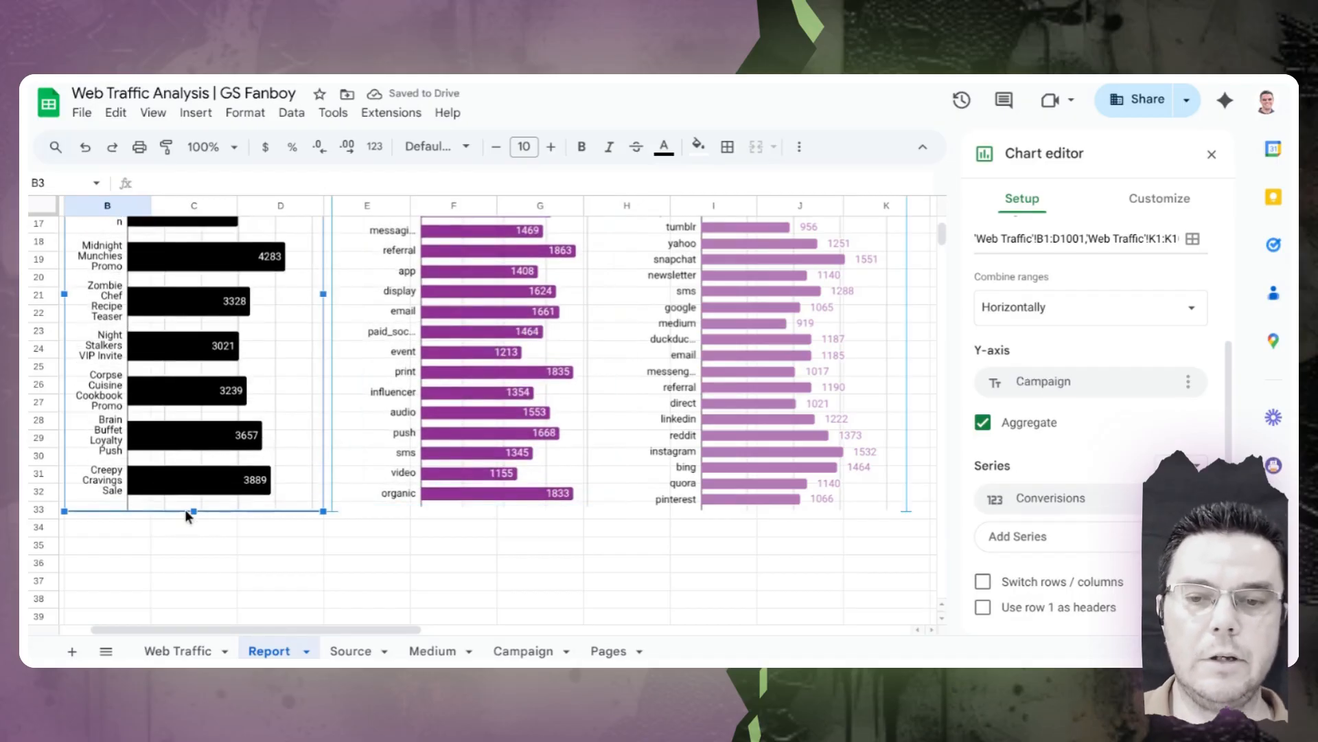
Duplicate the Conversions By Medium chart by copying it and pasting the copy at cell H1
scroll(807, 470, "up", 3)
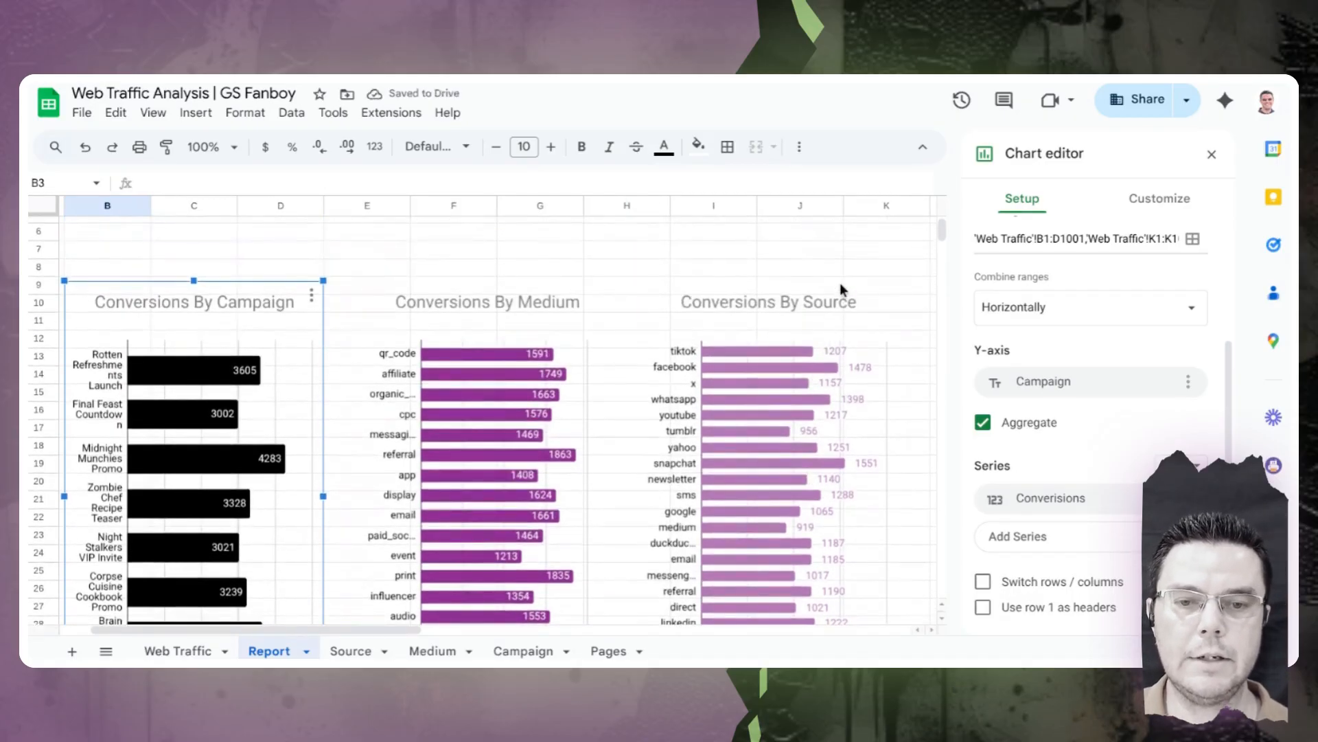
scroll(838, 282, "up", 2)
left_click(564, 402)
left_click(686, 235)
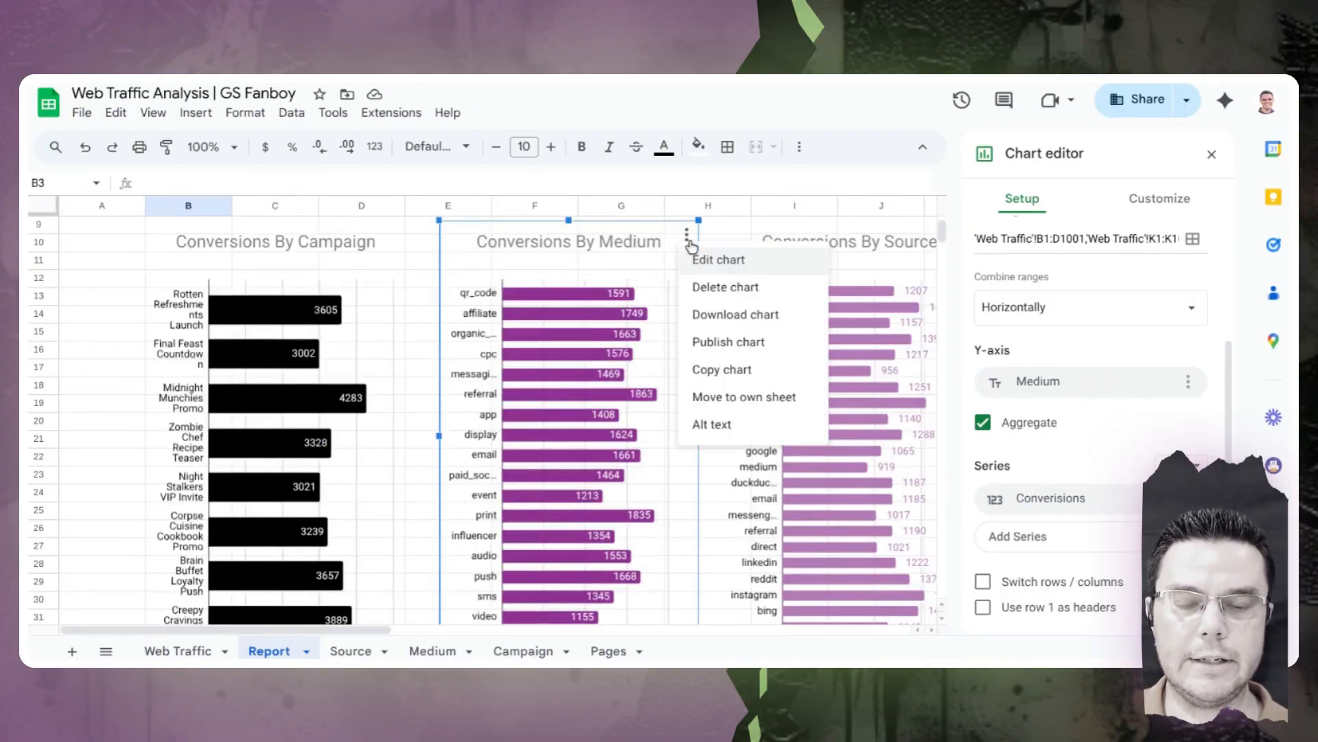
left_click(730, 364)
left_click(668, 228)
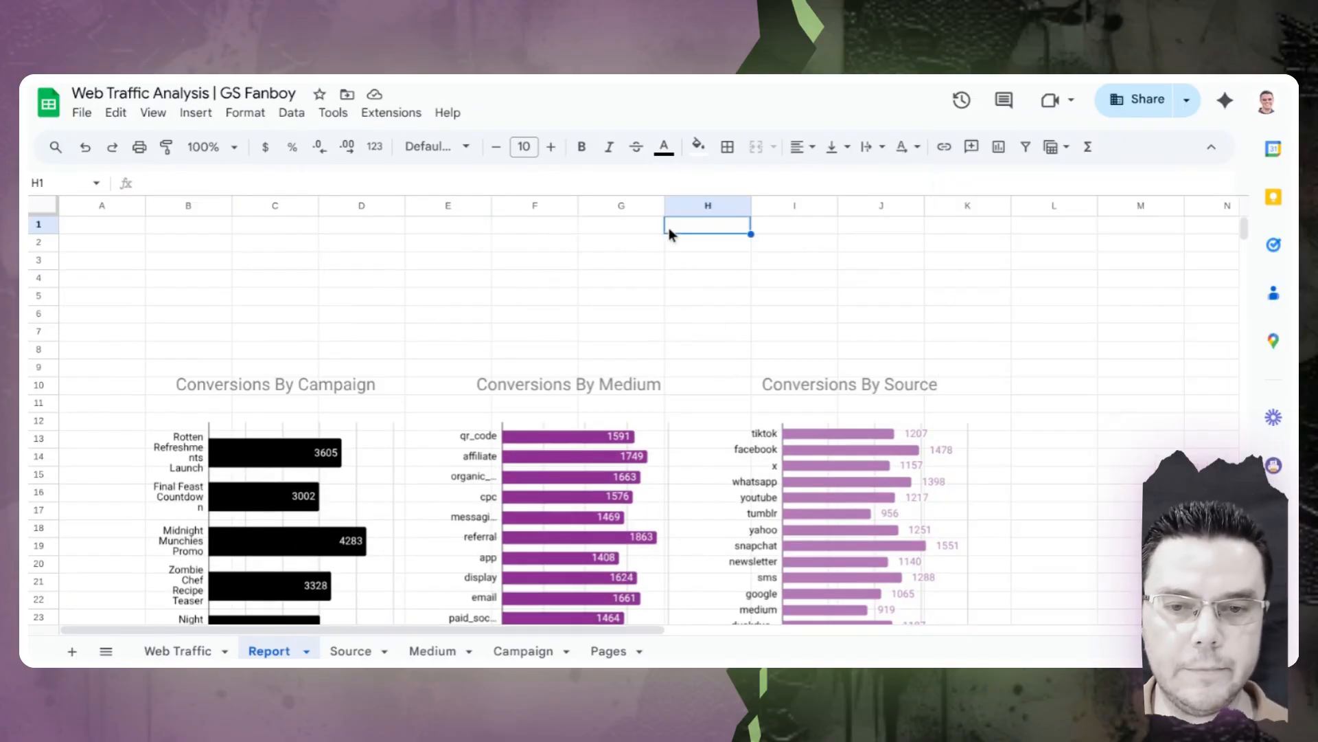
key("ctrl+v")
Change the pasted chart to a Scorecard chart with the summed conversions as its only key value
left_click(1160, 197)
left_click(1023, 197)
left_click(1037, 269)
scroll(1075, 412, "down", 10)
left_click(1075, 469)
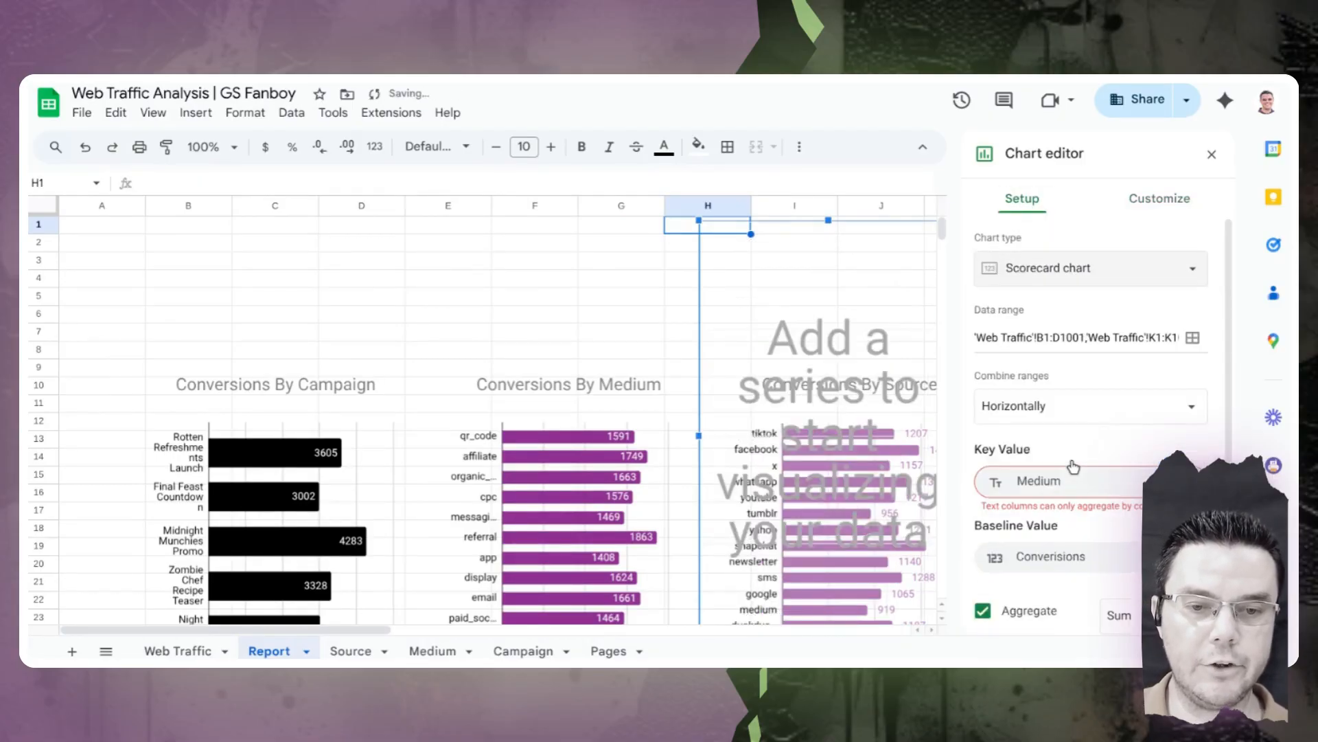
left_click(1136, 488)
left_click(1051, 445)
left_click(1199, 544)
Center the scorecard's key value horizontally
left_click(1160, 197)
left_click(1034, 293)
left_click(1051, 437)
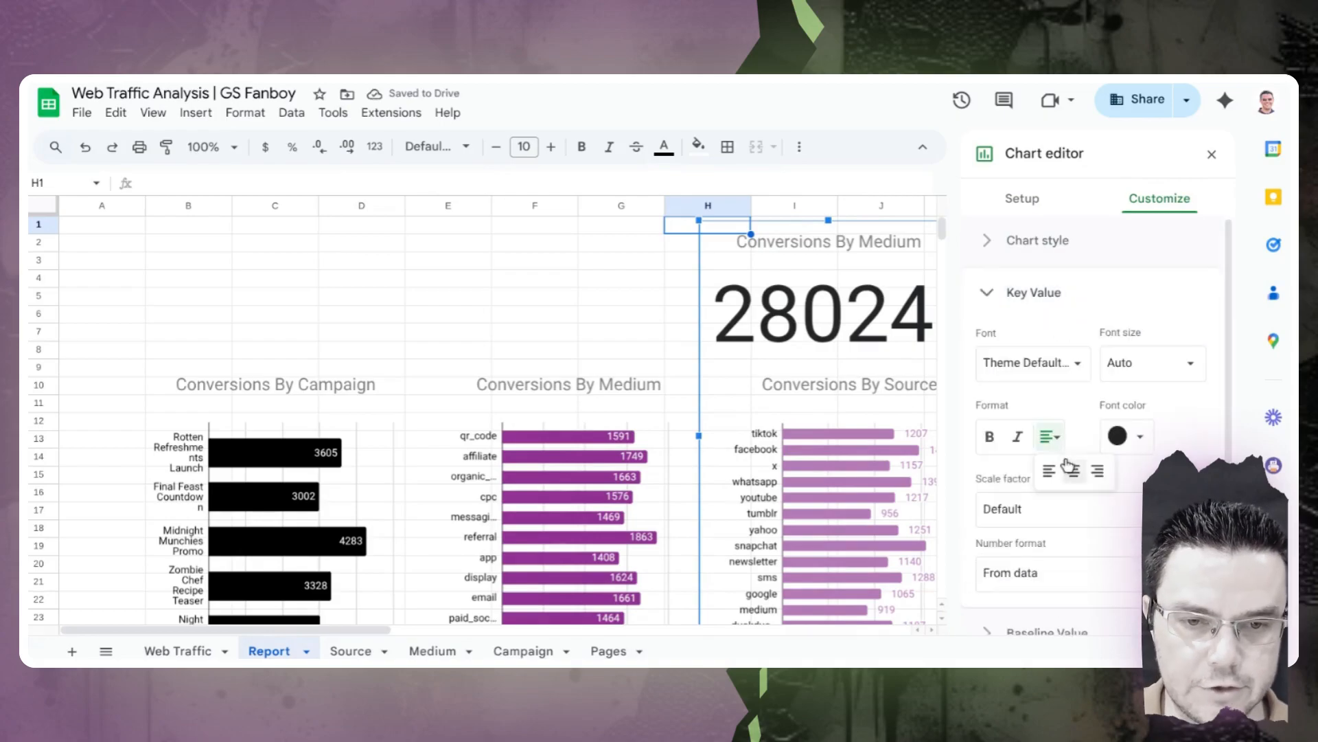
left_click(1073, 470)
Change the scorecard's chart title to "Total Conversions"
left_click(1051, 292)
left_click(1057, 396)
left_click(1071, 525)
key("ctrl+a")
type("To")
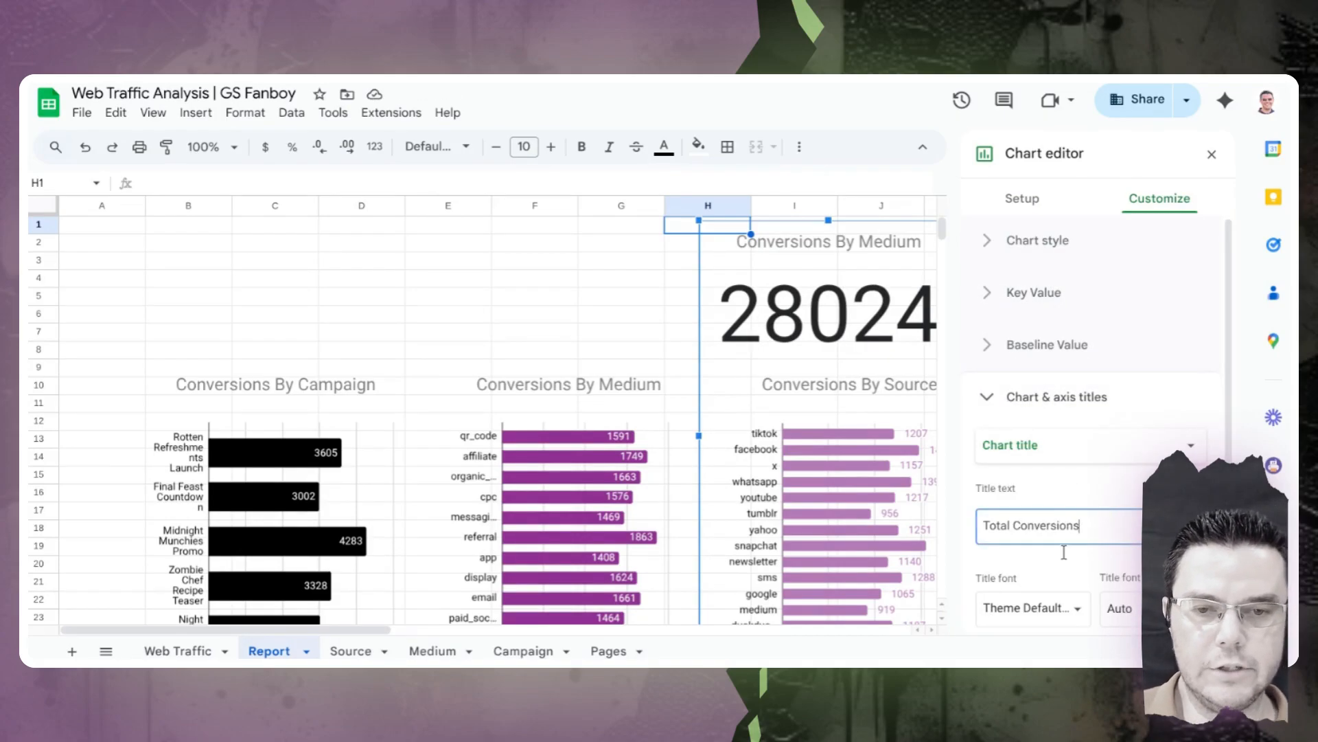
scroll(1054, 549, "down", 1)
left_click(1049, 600)
scroll(762, 274, "down", 3)
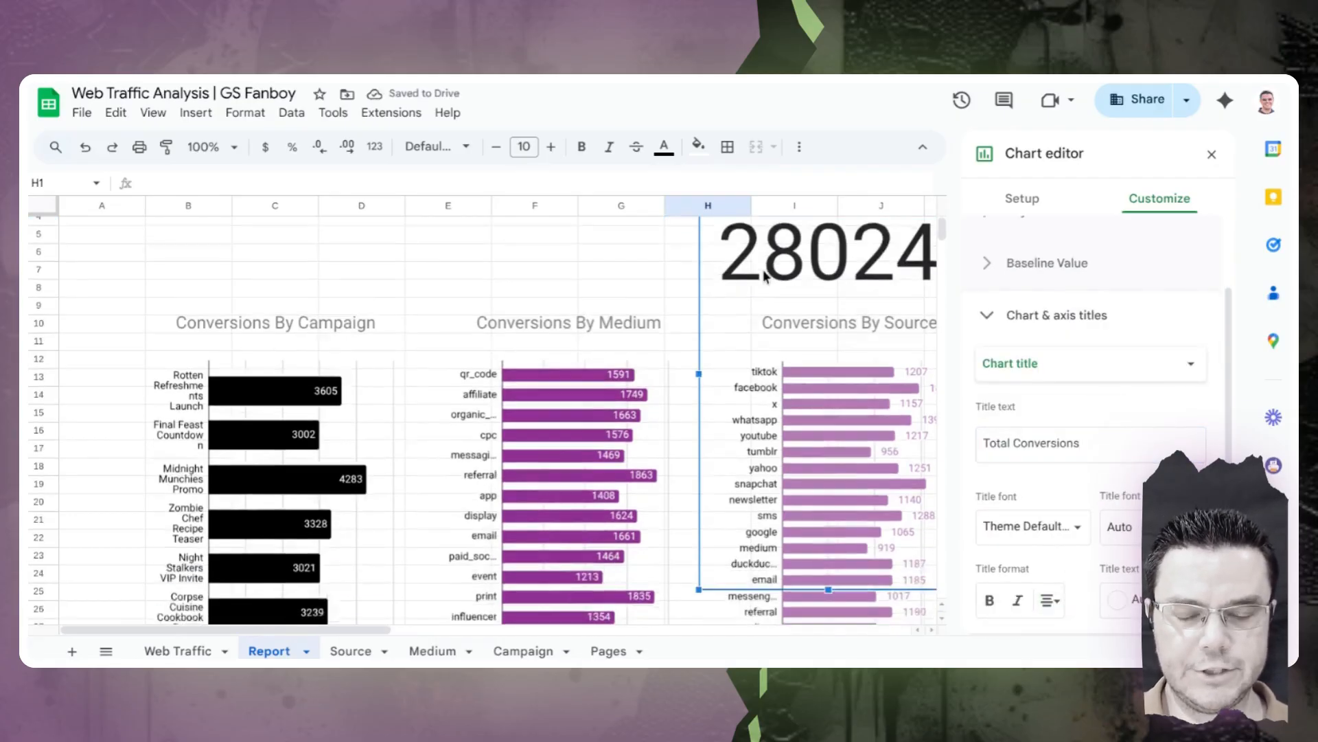
Reduce the scorecard's height to about five rows and place it above the Conversions By Source chart
left_click_drag(828, 481, 817, 249)
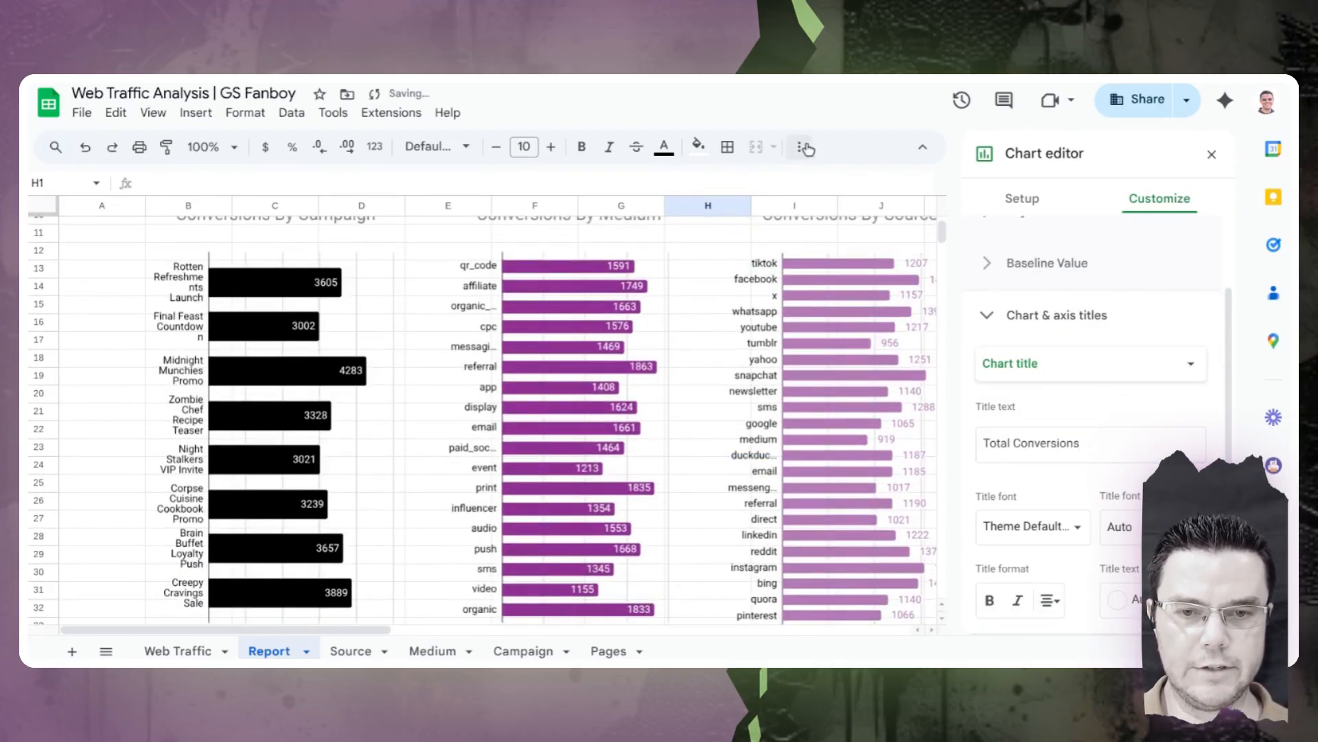
scroll(828, 380, "up", 3)
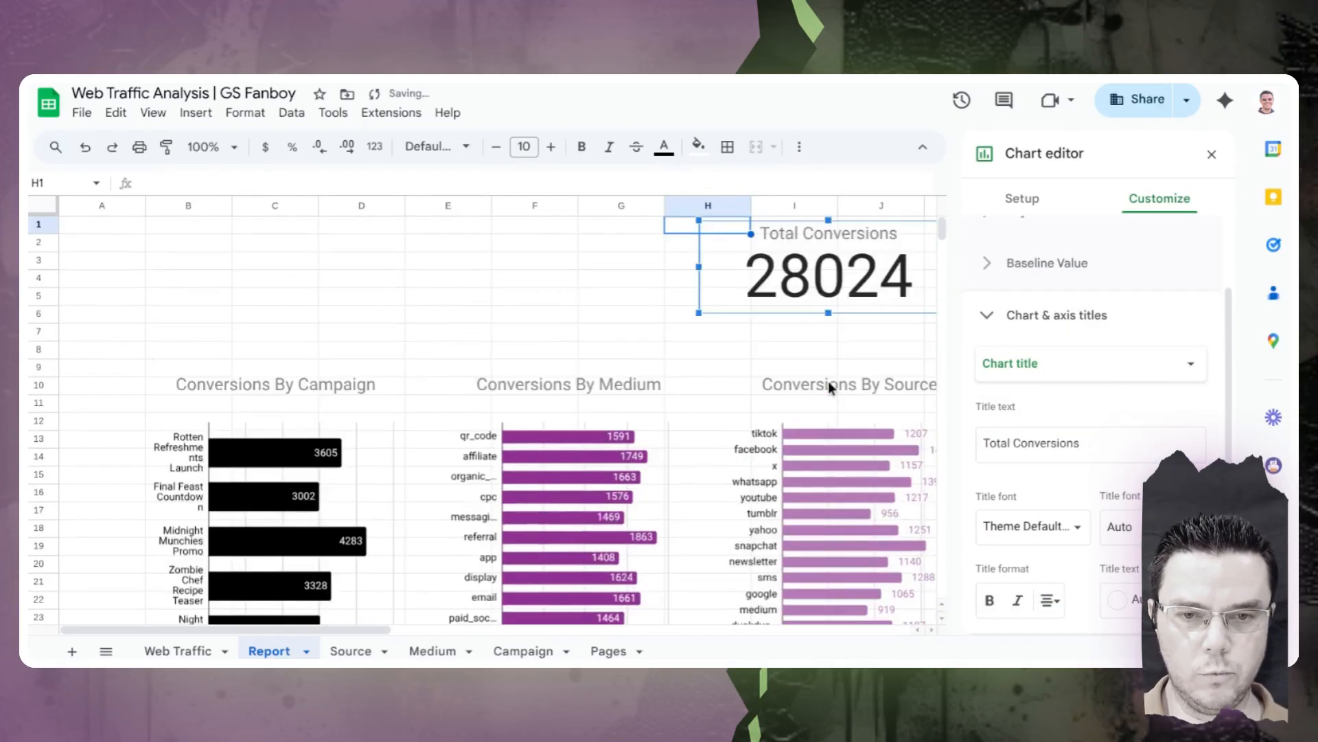
left_click(1211, 155)
left_click_drag(898, 307, 928, 295)
Narrow column L to a thin margin and delete columns M through Z
left_click_drag(1095, 209, 1033, 223)
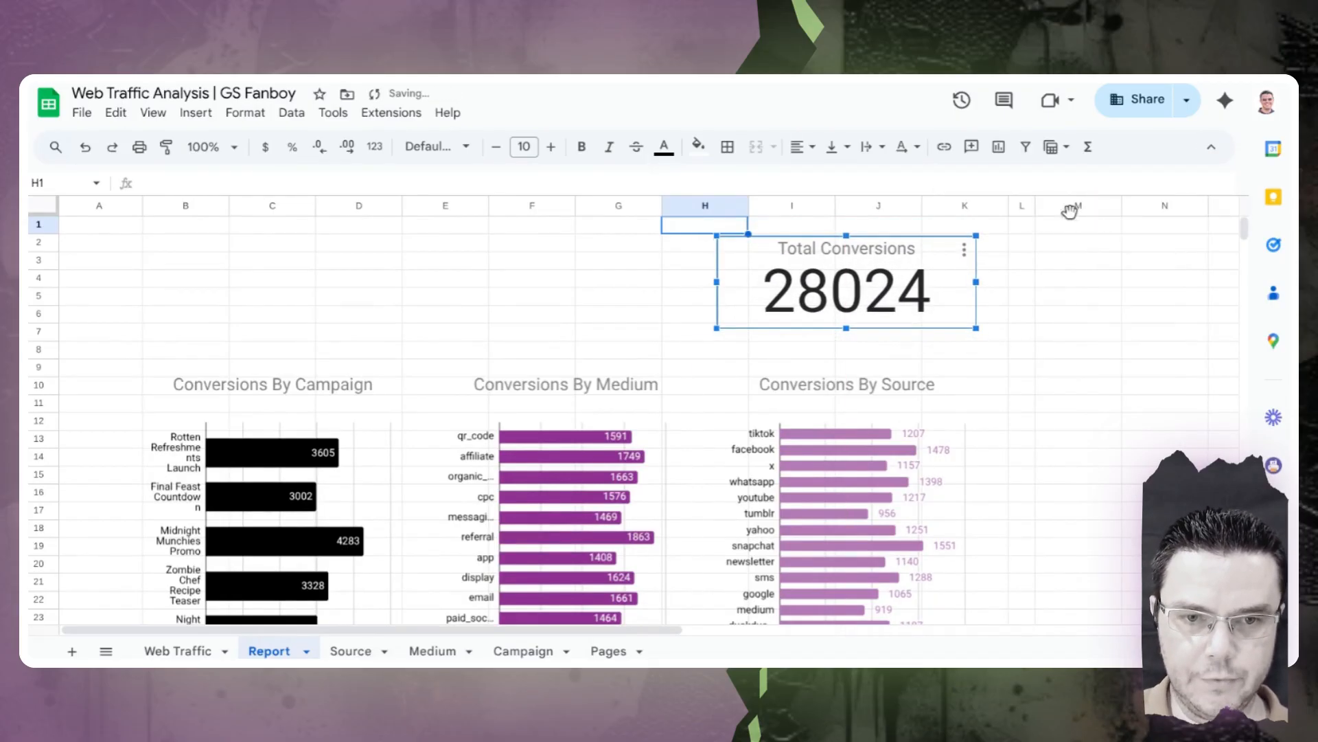
left_click(1092, 204)
key("ctrl+shift+Right")
right_click(1053, 205)
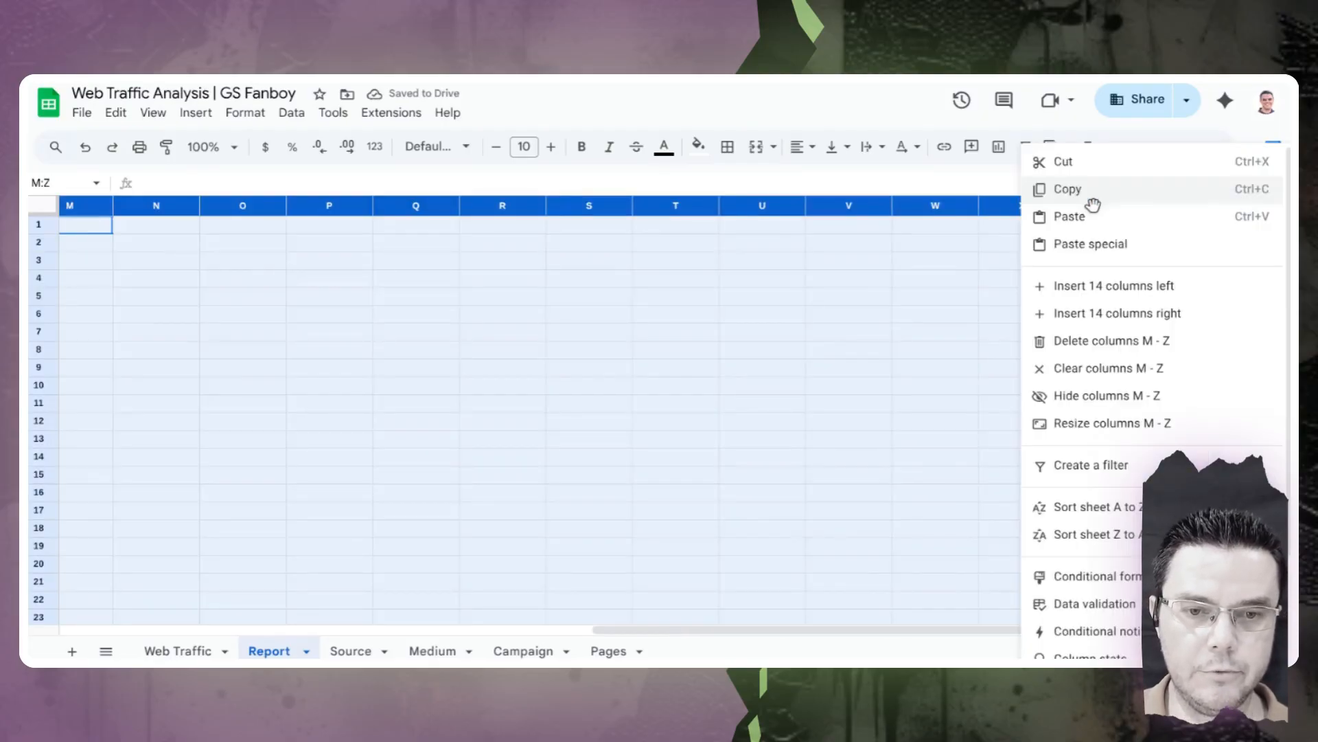
left_click(1054, 339)
Enter the footer "© 2025 GOOGLE SHEETS FANBOY | OWLLYTICS LLC" in cell A34 below the charts
scroll(123, 472, "down", 7)
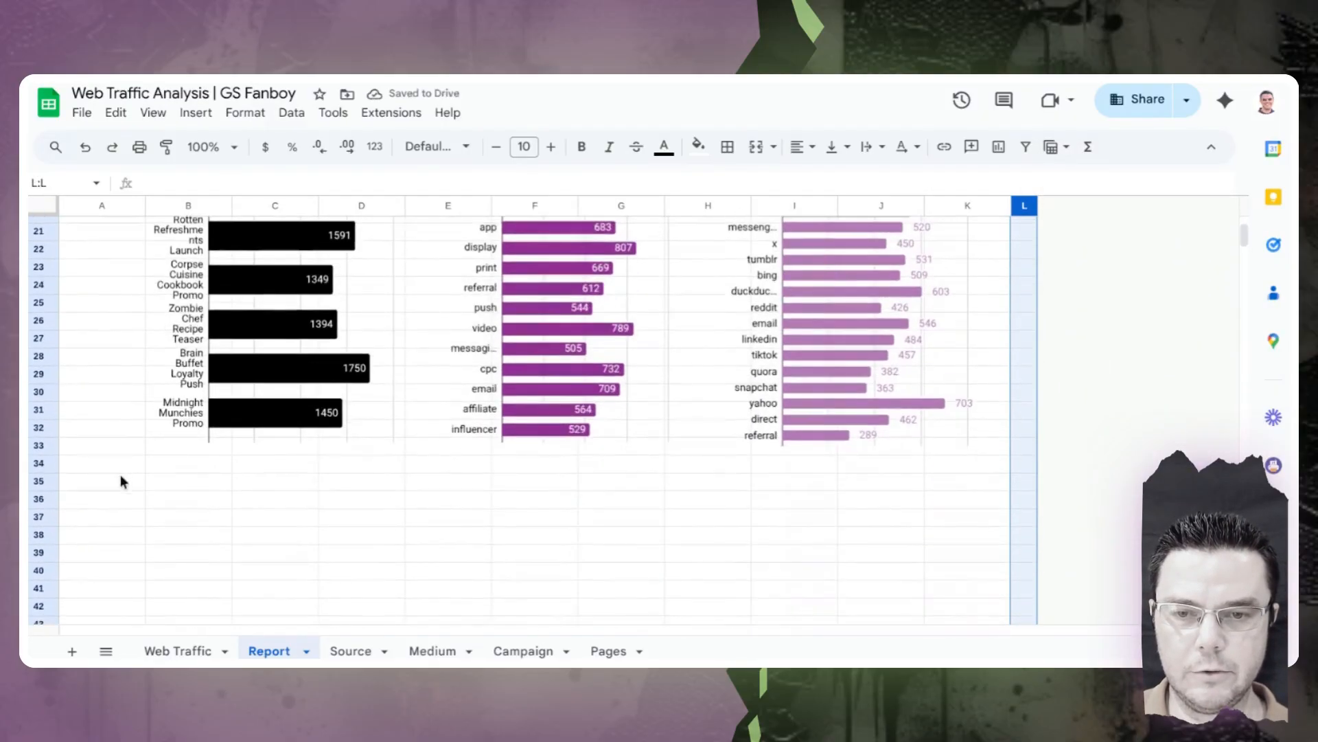
left_click(71, 464)
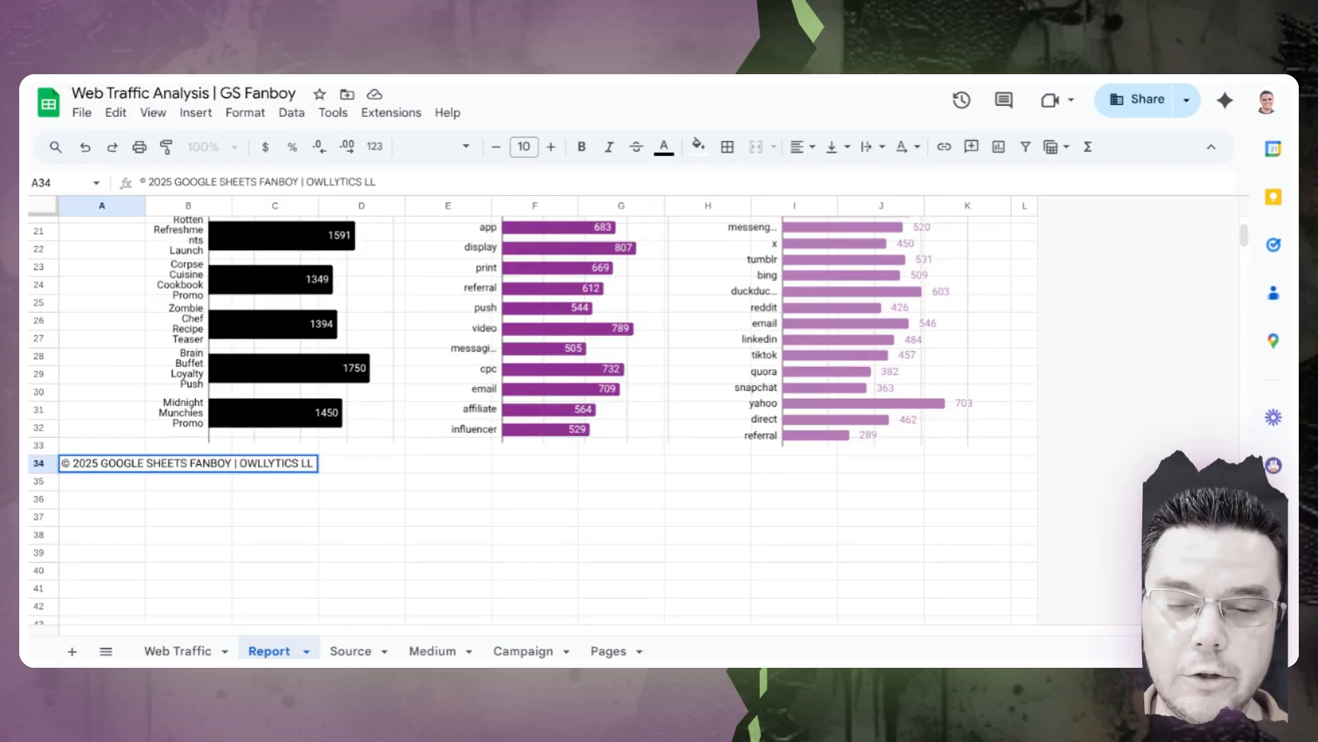
left_click(201, 498)
Format the footer text in A34 in light gray at font size 4
left_click(87, 466)
left_click(527, 144)
left_click(664, 146)
left_click(789, 210)
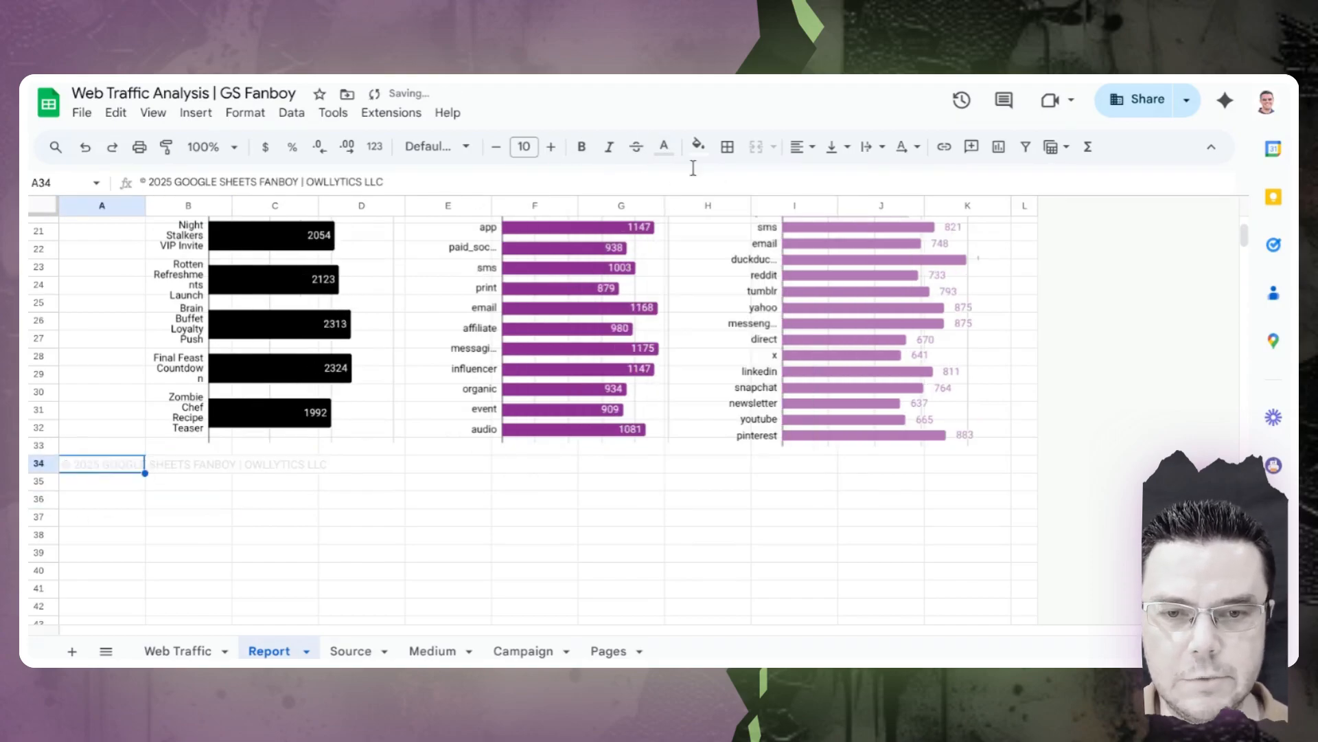
left_click(539, 149)
type("4")
key("Return")
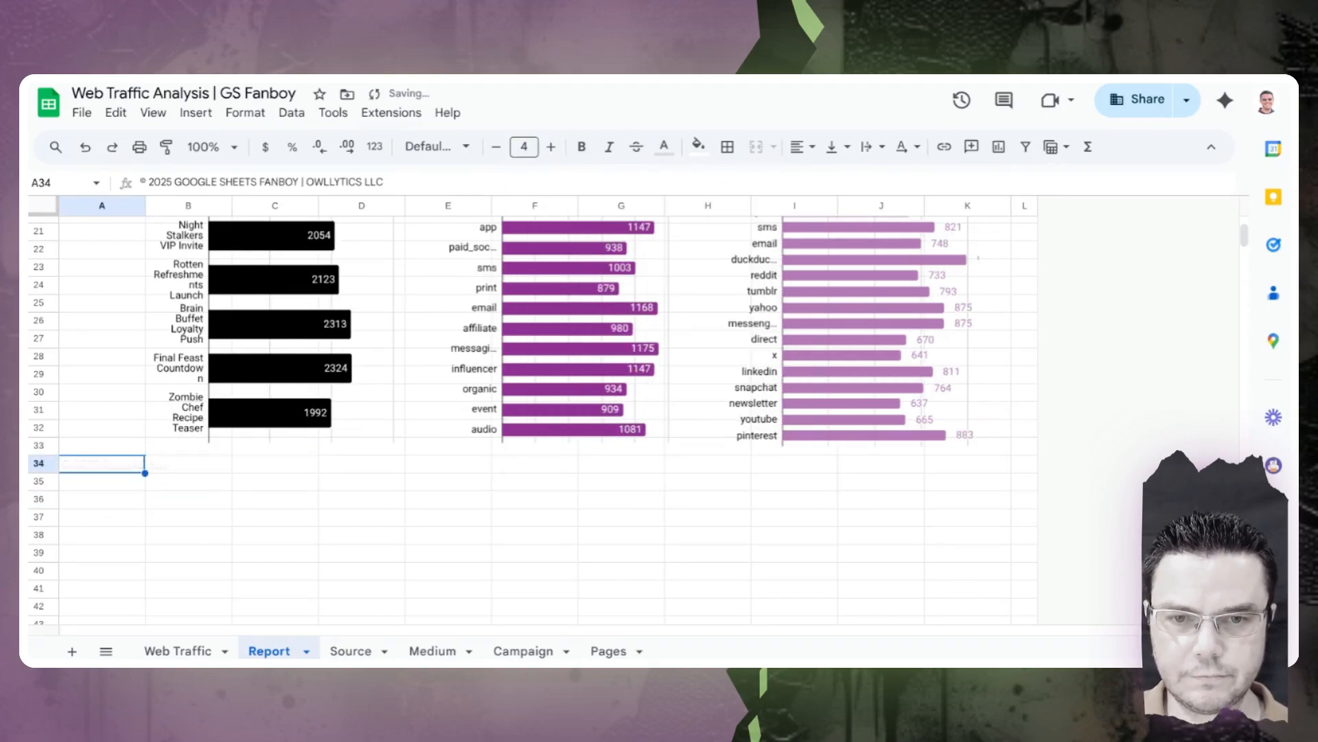
Delete rows 36 through 1000 below the report
left_click(39, 504)
key("ctrl+shift+Down")
right_click(42, 506)
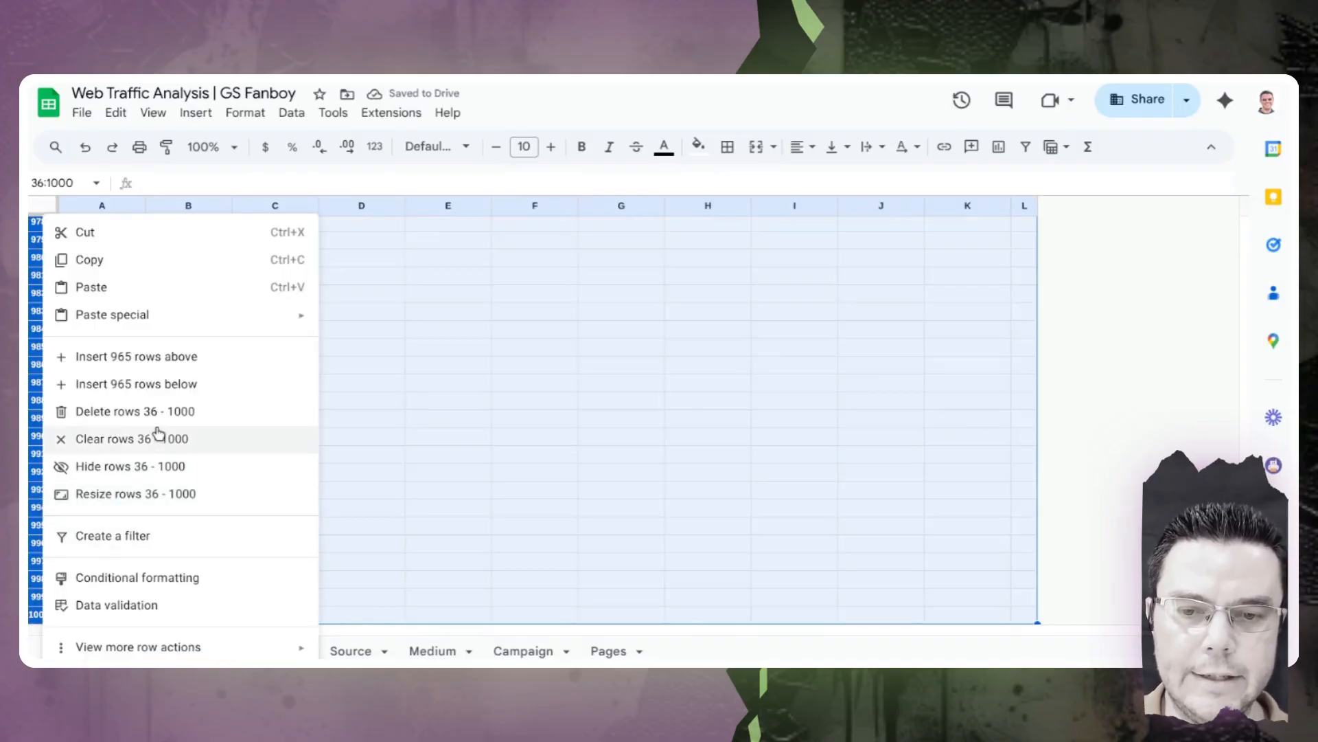
left_click(158, 410)
scroll(357, 426, "up", 5)
Narrow column A to a slim left margin and nudge the Conversions By Campaign chart slightly
left_click(163, 248)
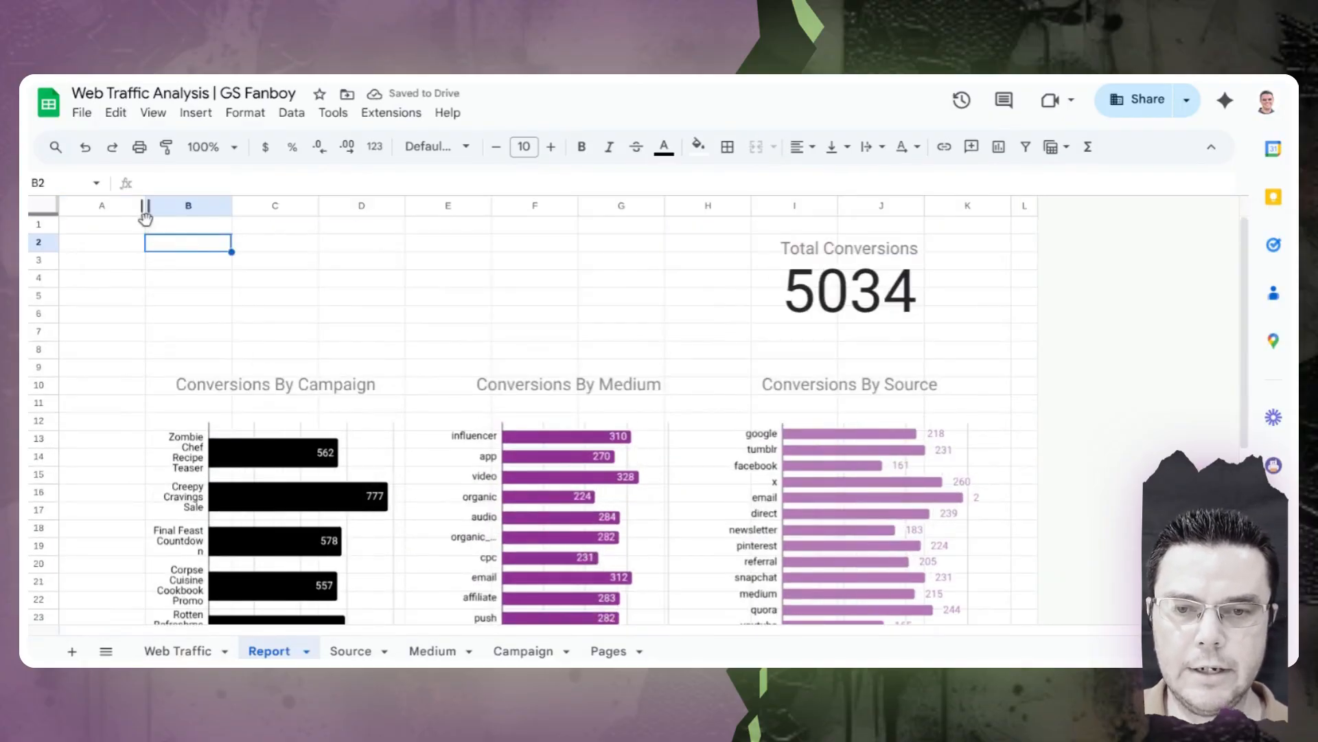
left_click_drag(145, 206, 100, 216)
left_click_drag(196, 501, 222, 491)
scroll(244, 244, "down", 2)
scroll(243, 241, "up", 2)
Merge cells D3:H6 and enter the heading "Conversions Report" in the merged cell
left_click_drag(172, 251, 273, 281)
left_click_drag(309, 238, 652, 302)
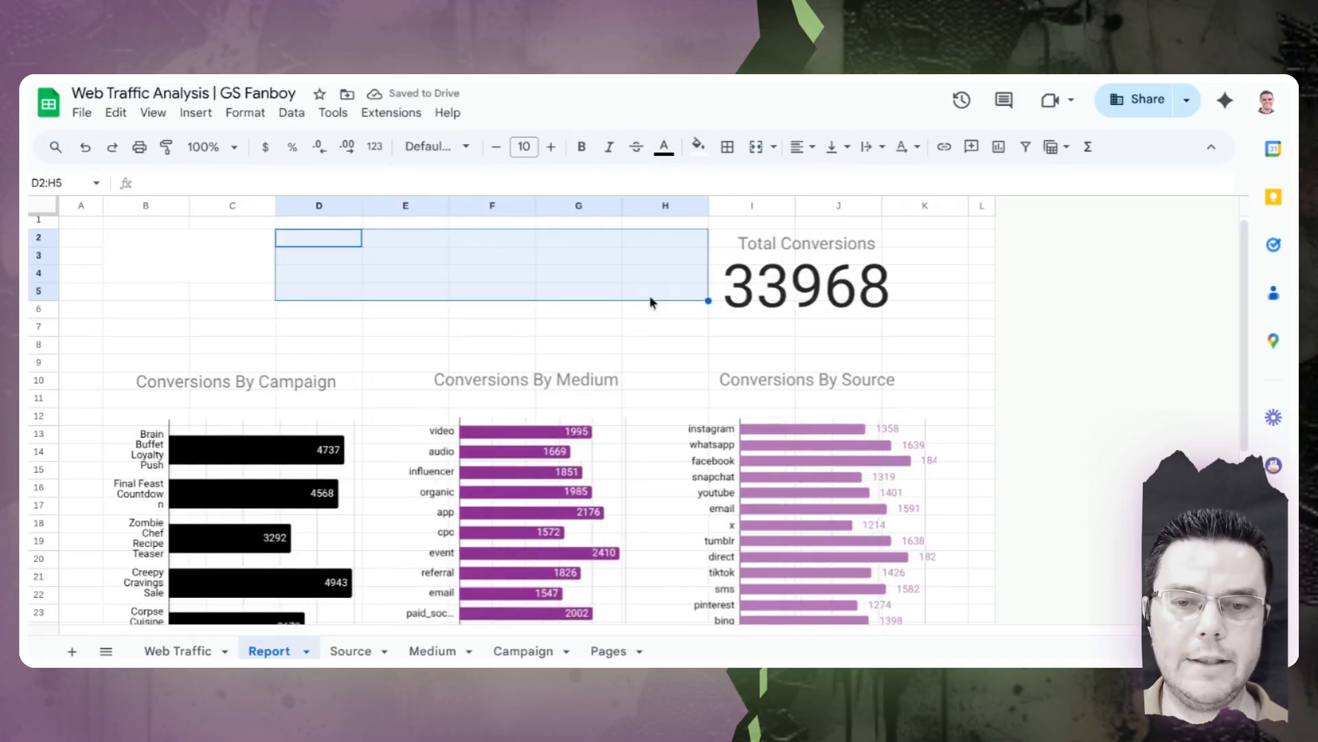
left_click(782, 271)
left_click_drag(347, 255, 648, 306)
left_click(756, 147)
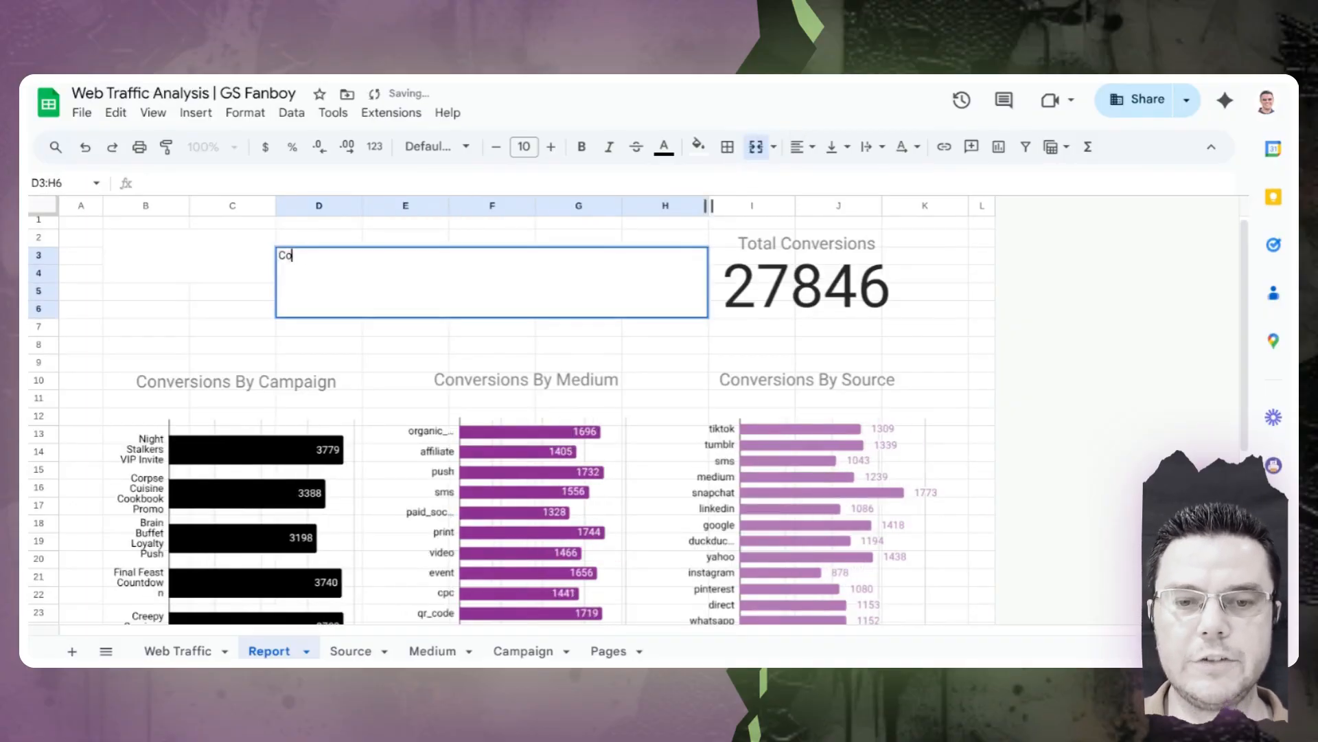
Center the Conversions Report heading horizontally and vertically and set its font size to 36
left_click(800, 146)
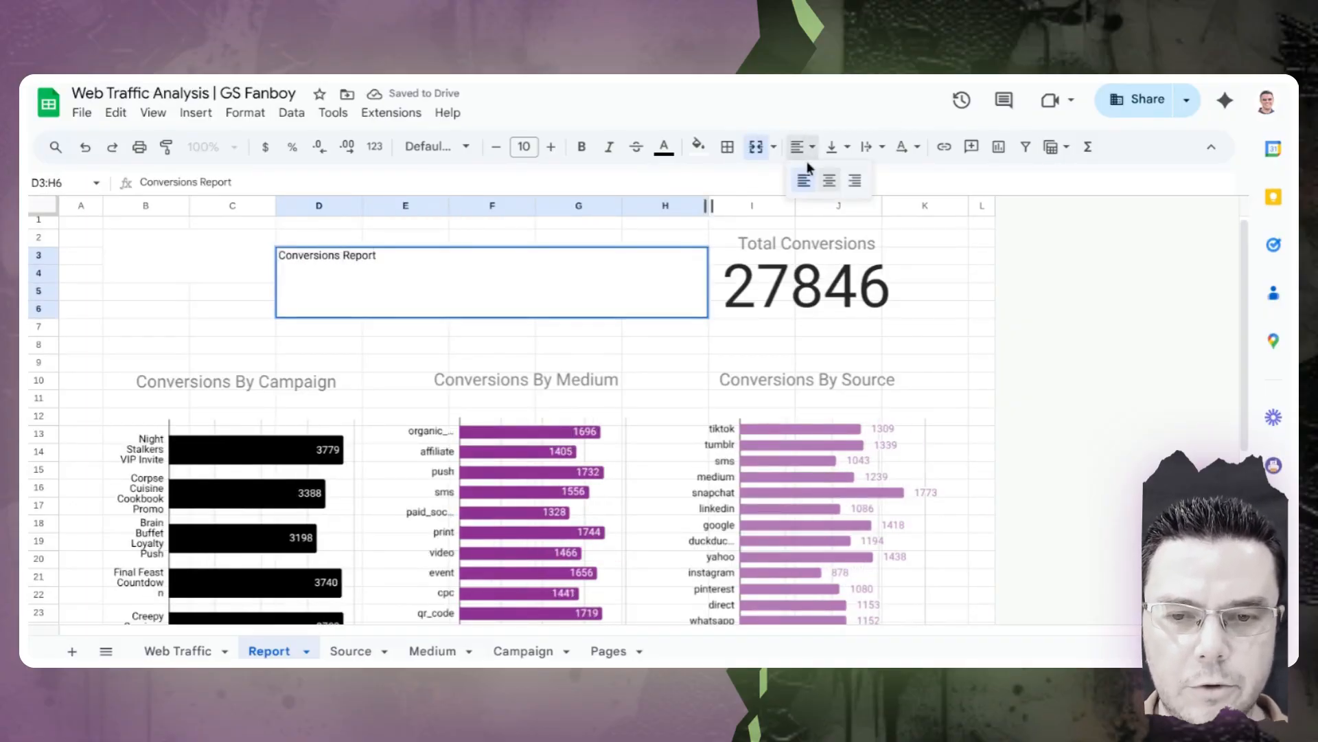
left_click(829, 177)
left_click(835, 146)
left_click(862, 178)
left_click(496, 146)
left_click(524, 146)
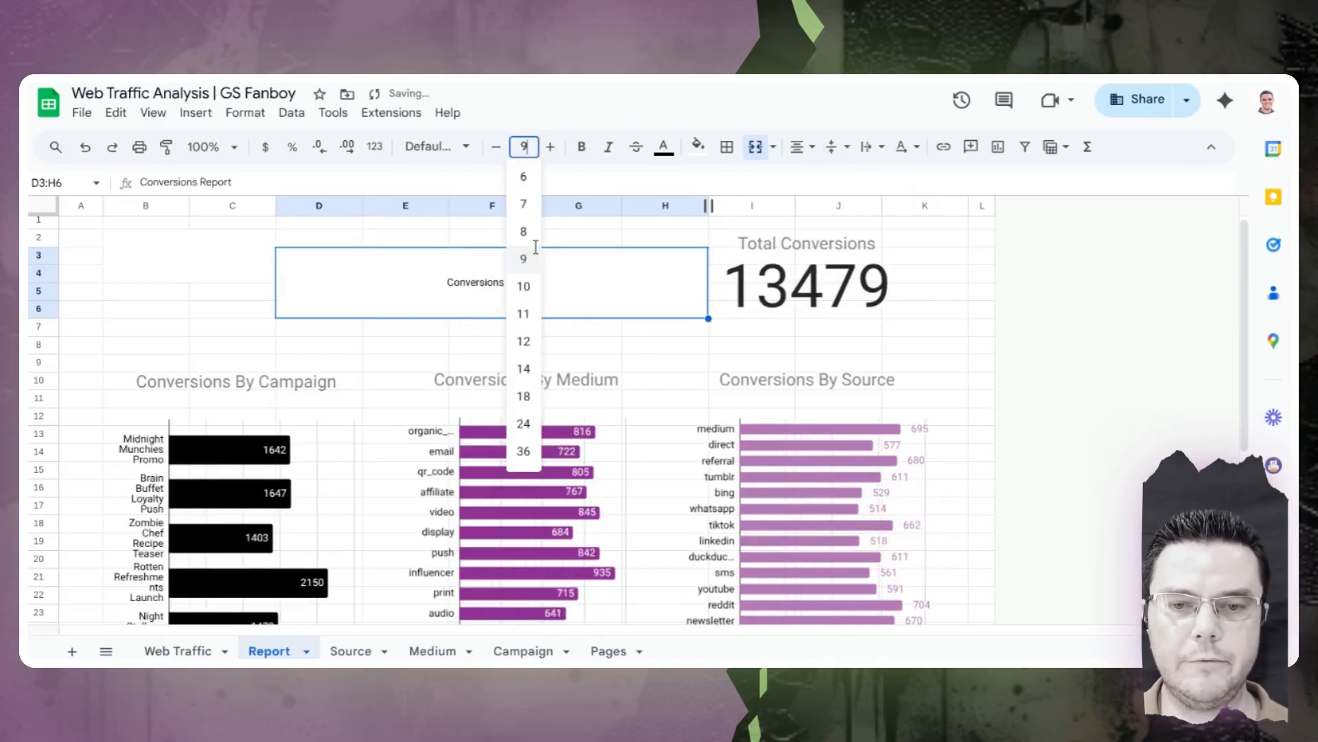
left_click(523, 452)
Merge cells B3:C6 and insert Logo Trimed.png into the cell, finding it by searching Drive for "bite size logo"
left_click_drag(147, 255, 240, 313)
left_click(759, 148)
left_click(196, 112)
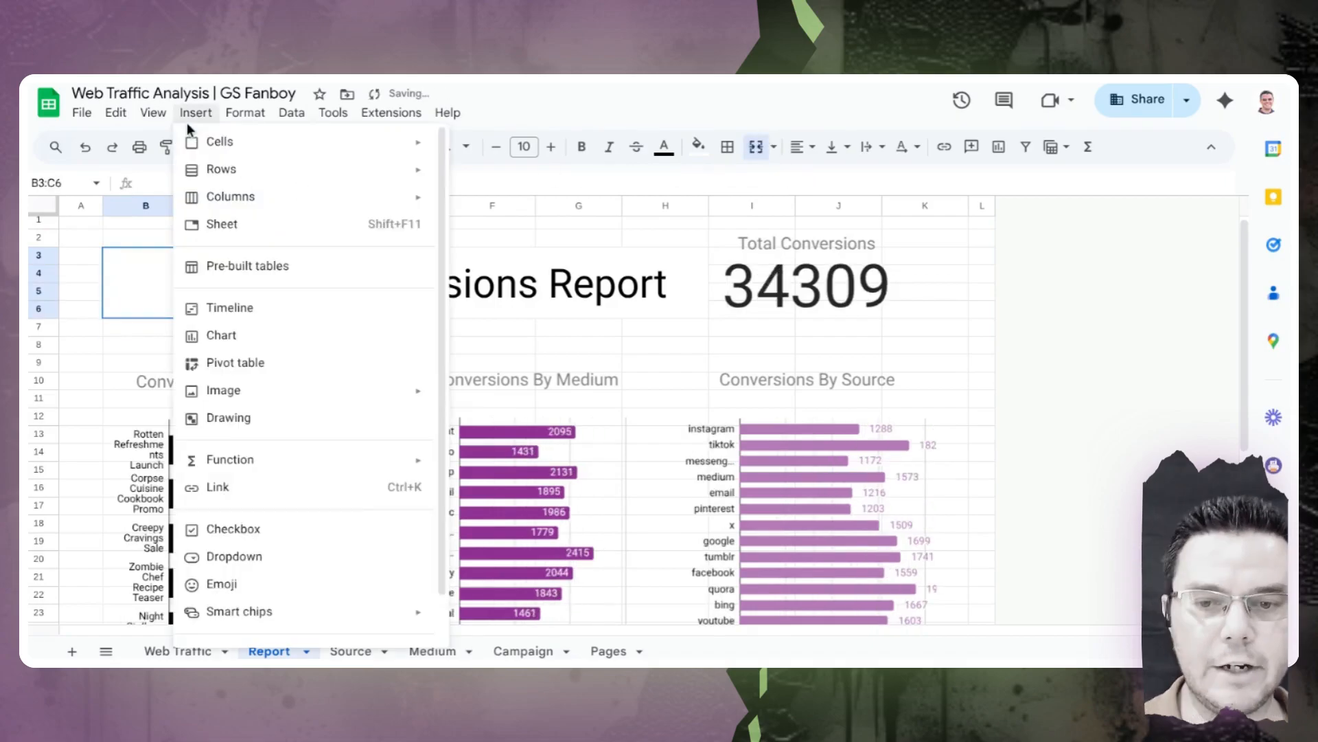
mouse_move(264, 404)
left_click(467, 396)
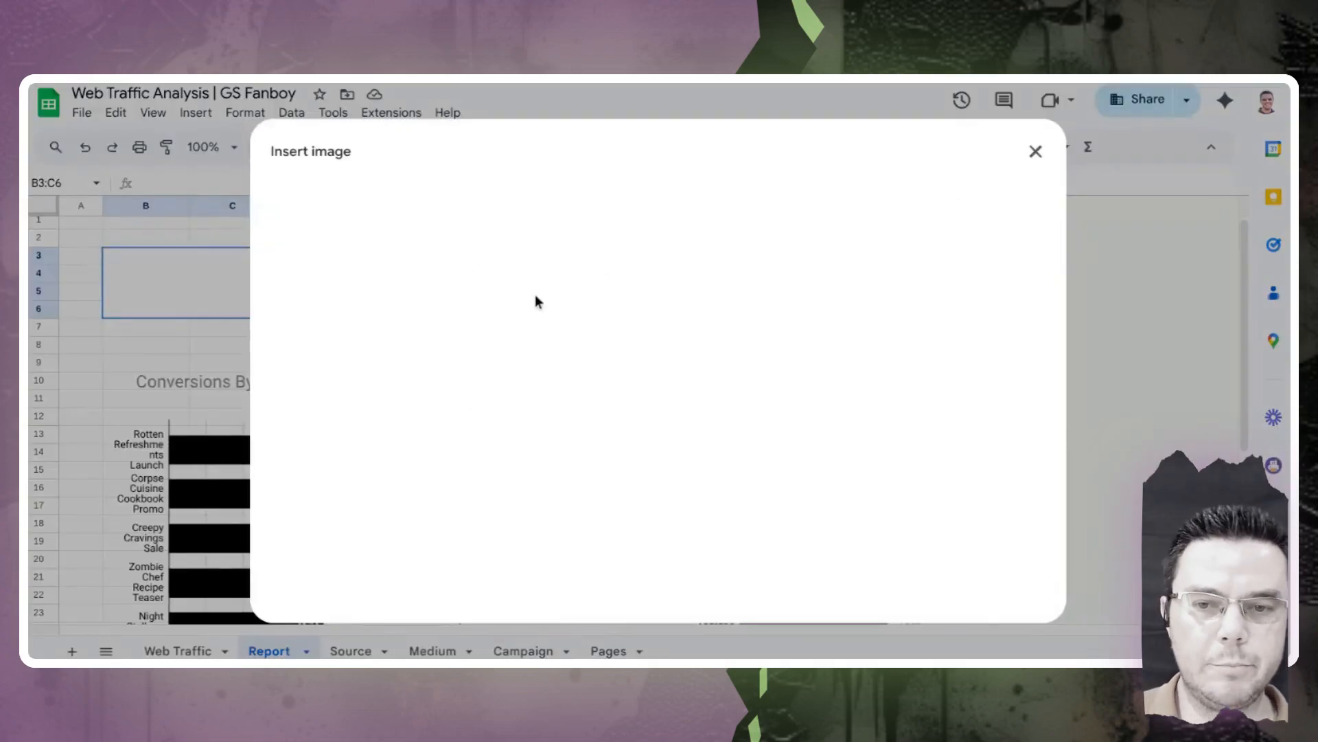
left_click(602, 219)
left_click(645, 152)
type("bite")
left_click(497, 194)
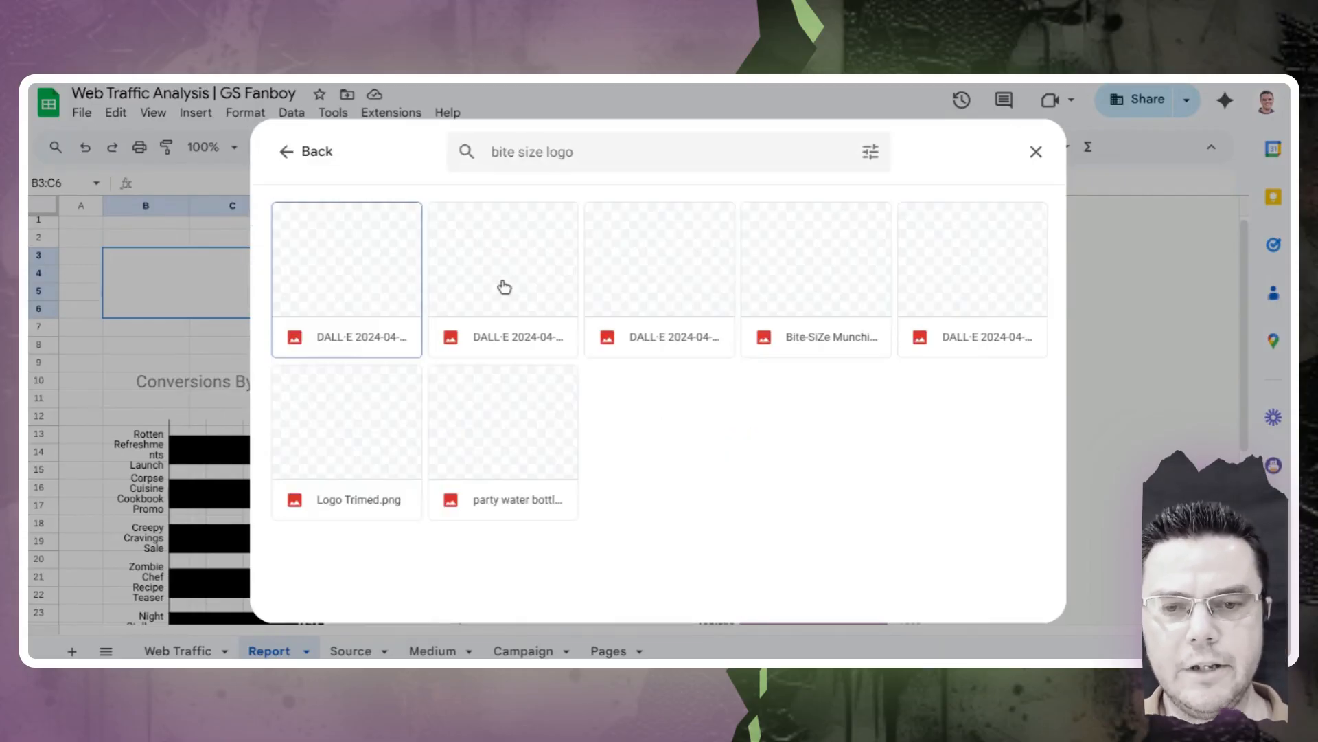
left_click(321, 479)
double_click(321, 479)
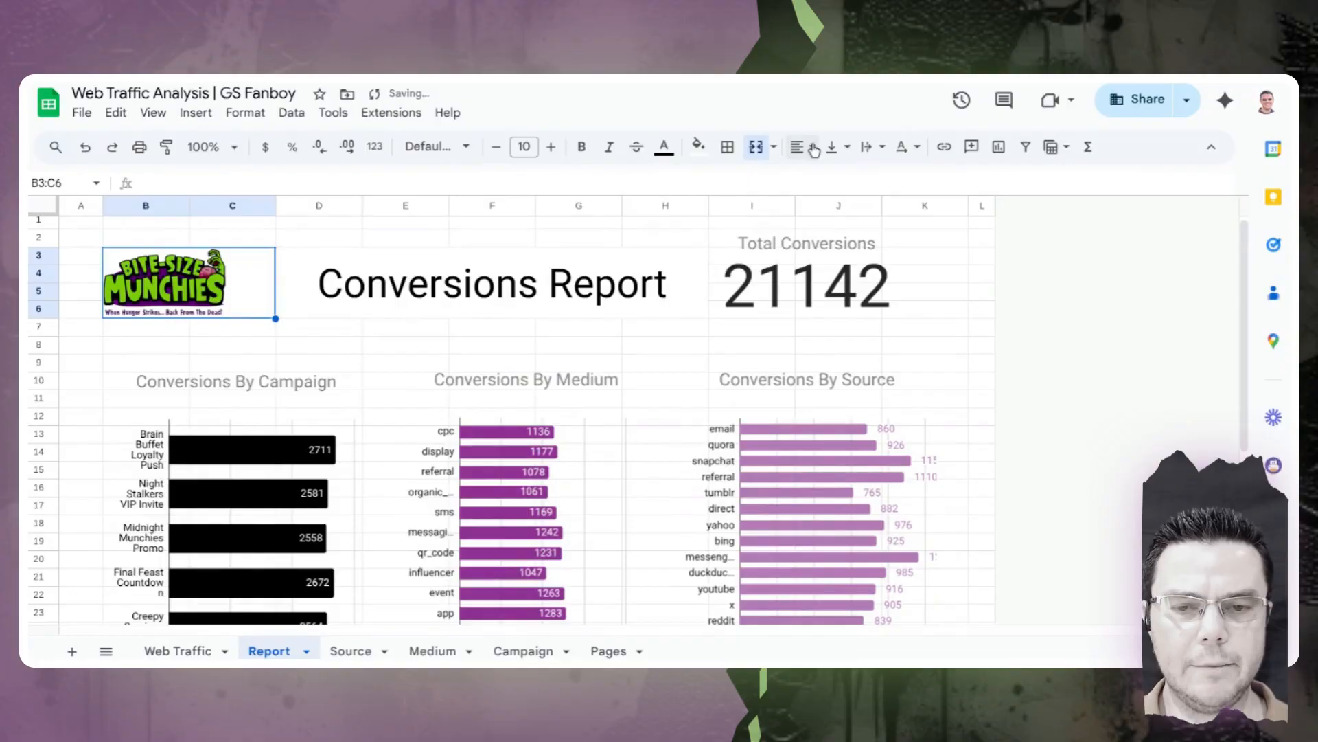
Center the logo horizontally and vertically within the merged cell
left_click(838, 147)
left_click(864, 180)
scroll(380, 356, "down", 5)
scroll(381, 356, "up", 5)
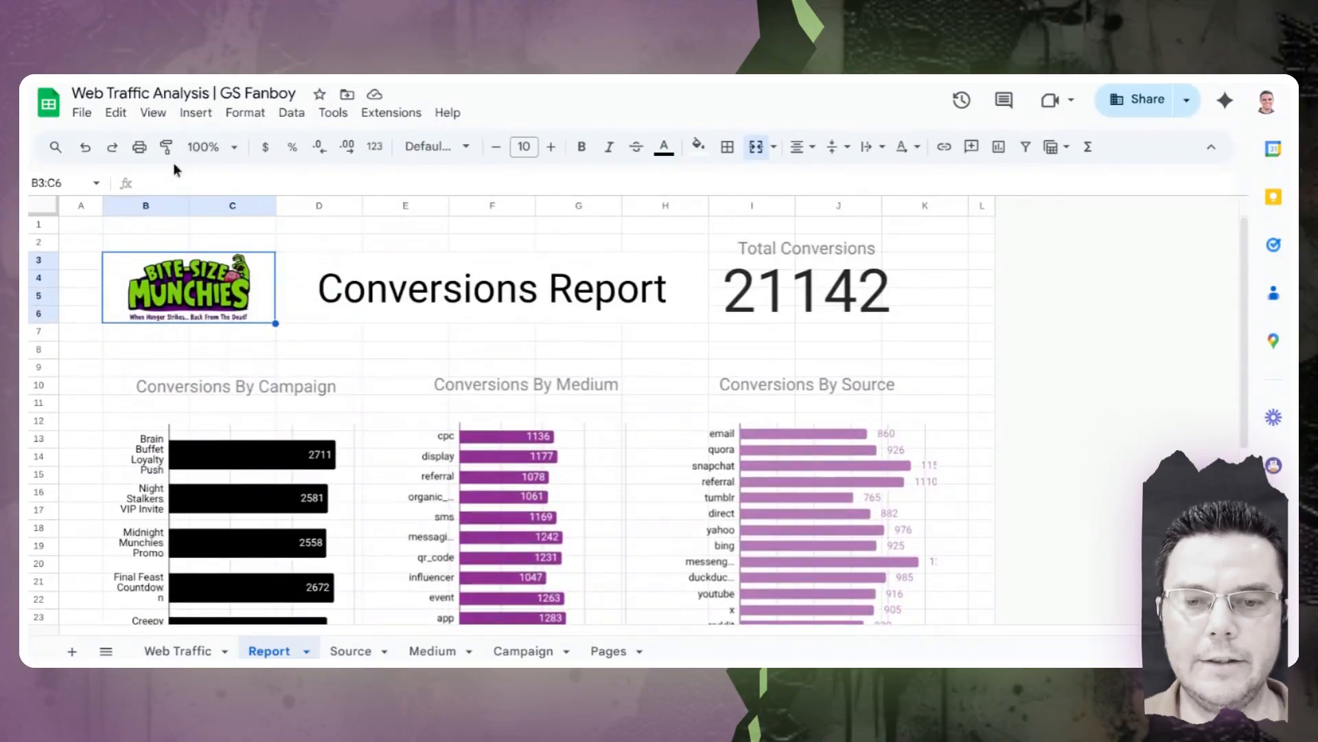
Hide the gridlines on the Report sheet
left_click(152, 112)
mouse_move(178, 138)
left_click(447, 171)
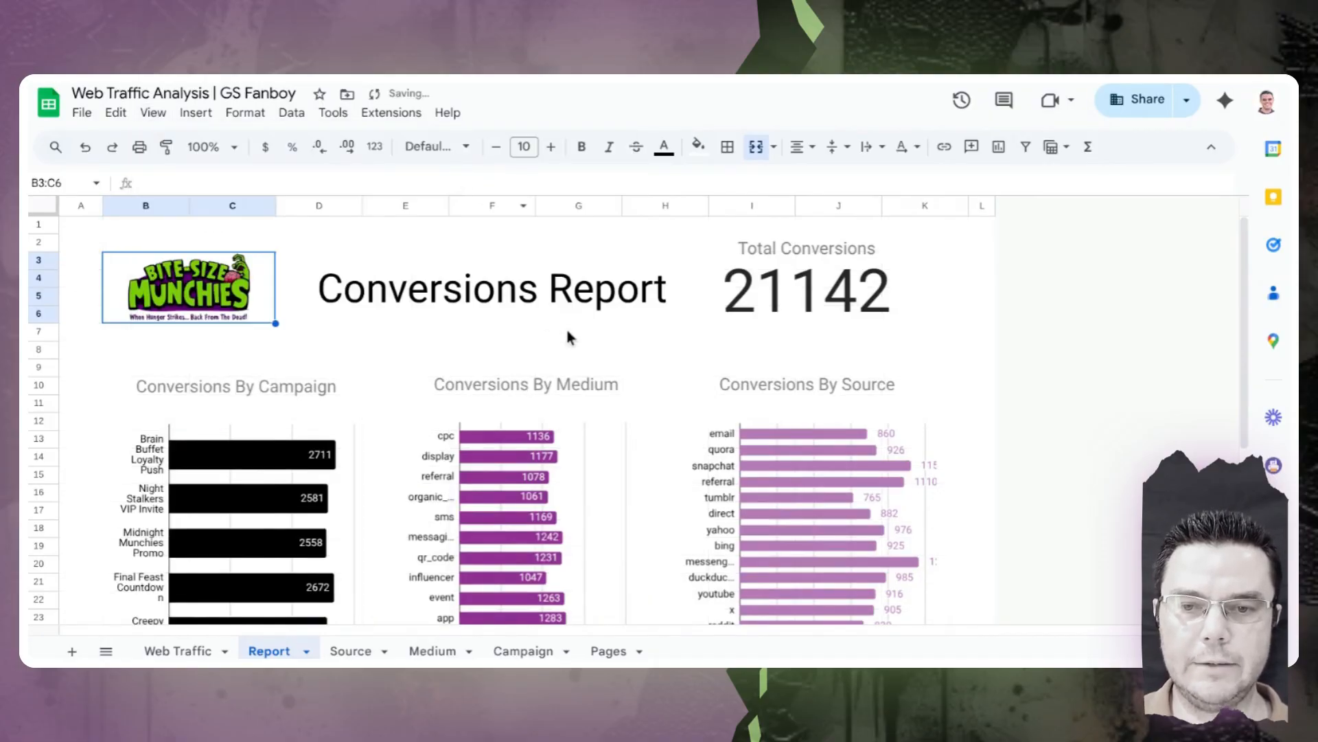
scroll(566, 327, "down", 1)
scroll(566, 326, "down", 5)
scroll(566, 329, "up", 5)
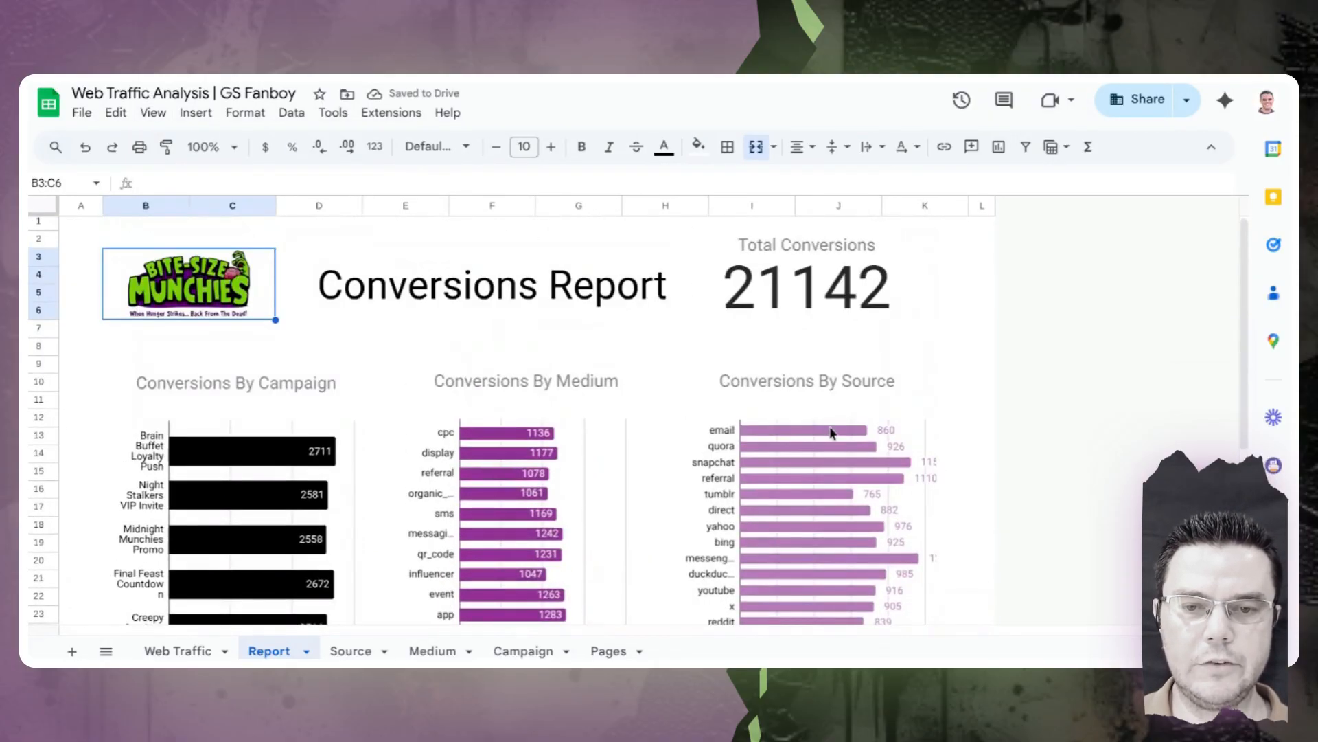
Narrow the plot area of the Conversions By Source chart from both sides so its value and category labels fit
scroll(884, 405, "down", 2)
scroll(884, 405, "down", 1)
left_click(913, 401)
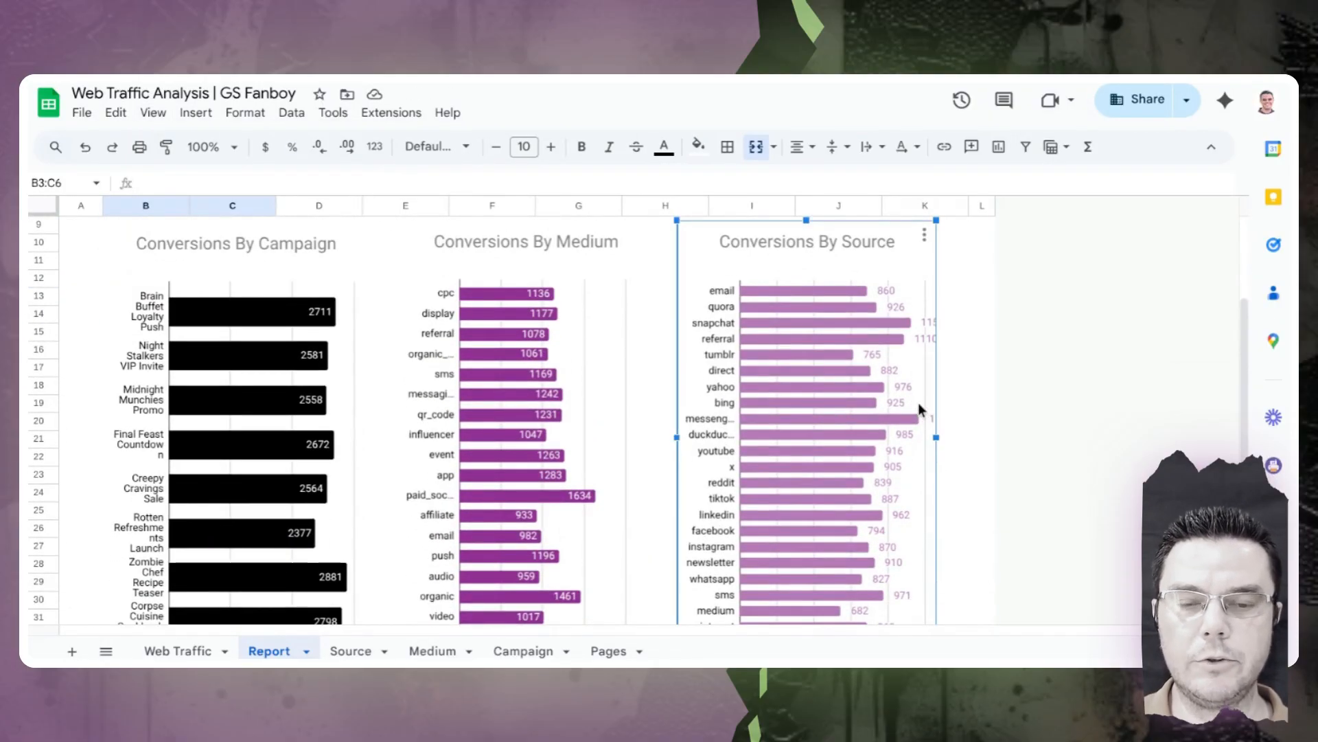
double_click(917, 403)
left_click_drag(923, 467, 897, 468)
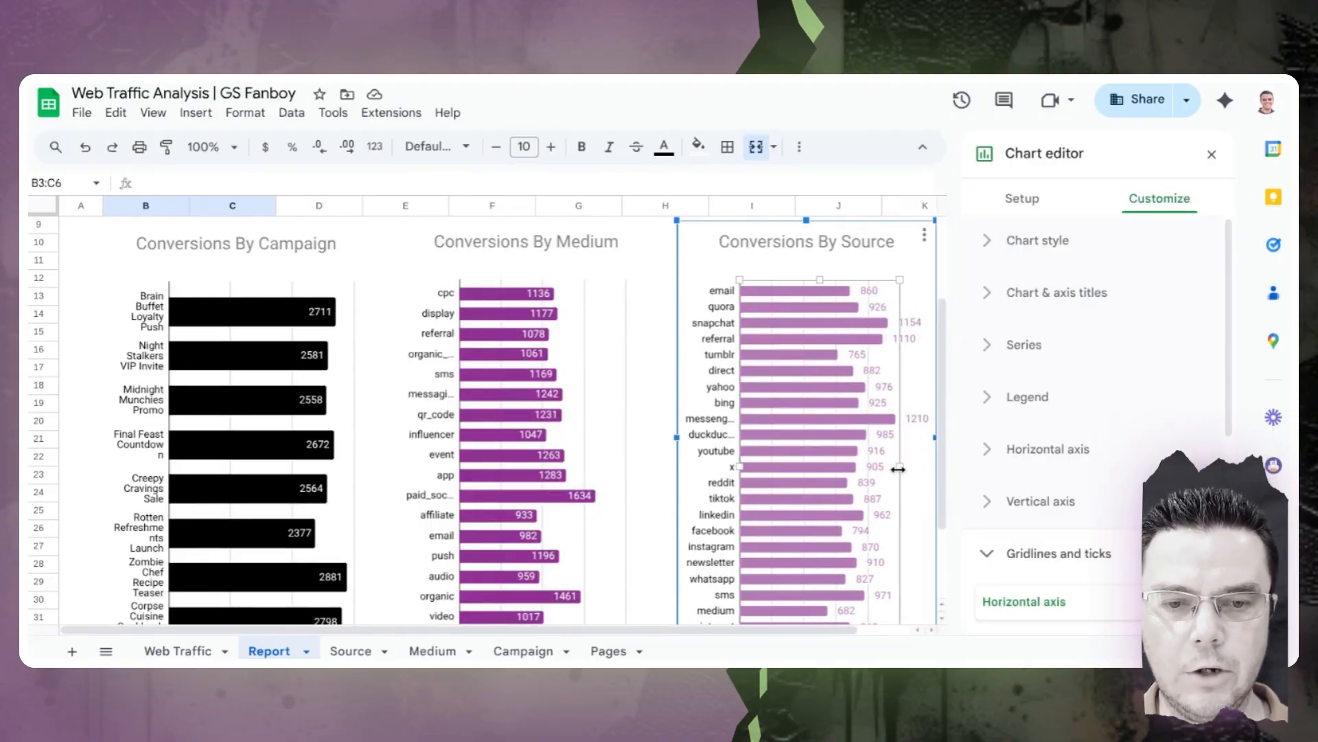
scroll(897, 467, "down", 2)
left_click_drag(748, 396, 756, 389)
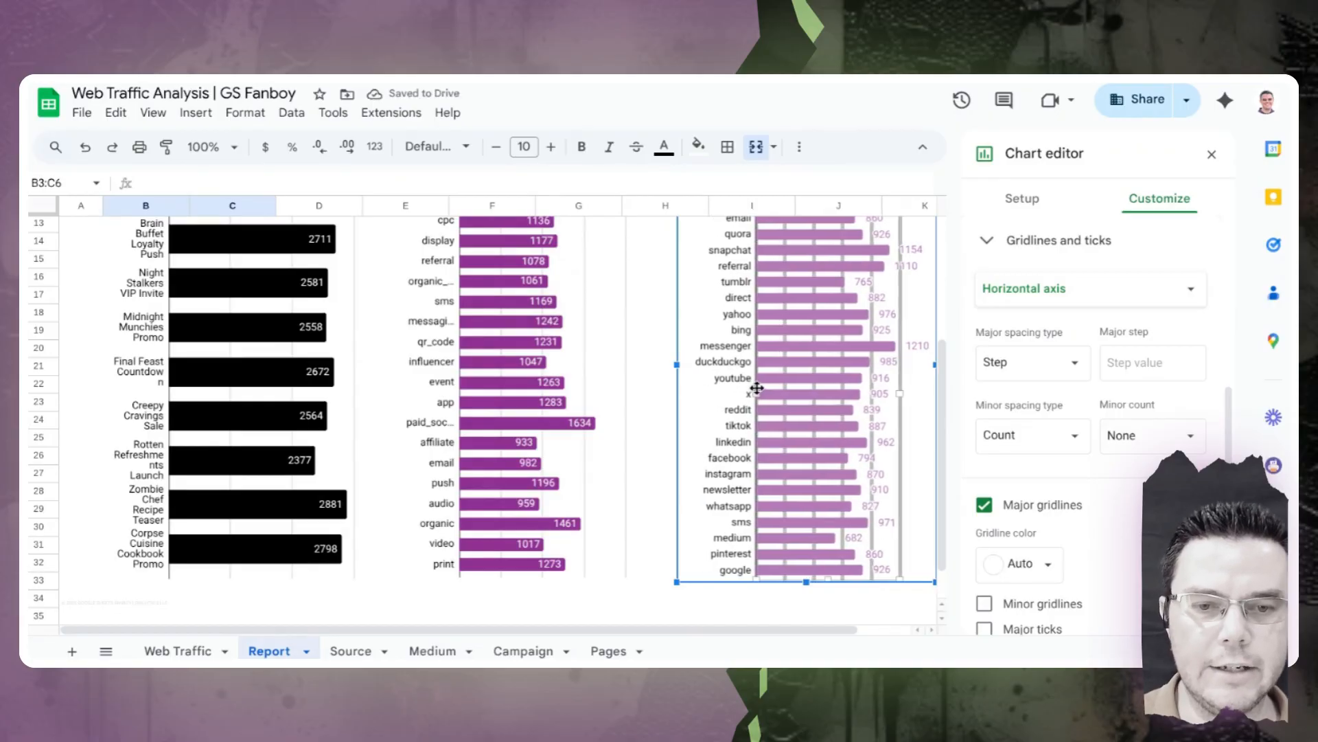
scroll(545, 232, "up", 4)
scroll(547, 260, "up", 2)
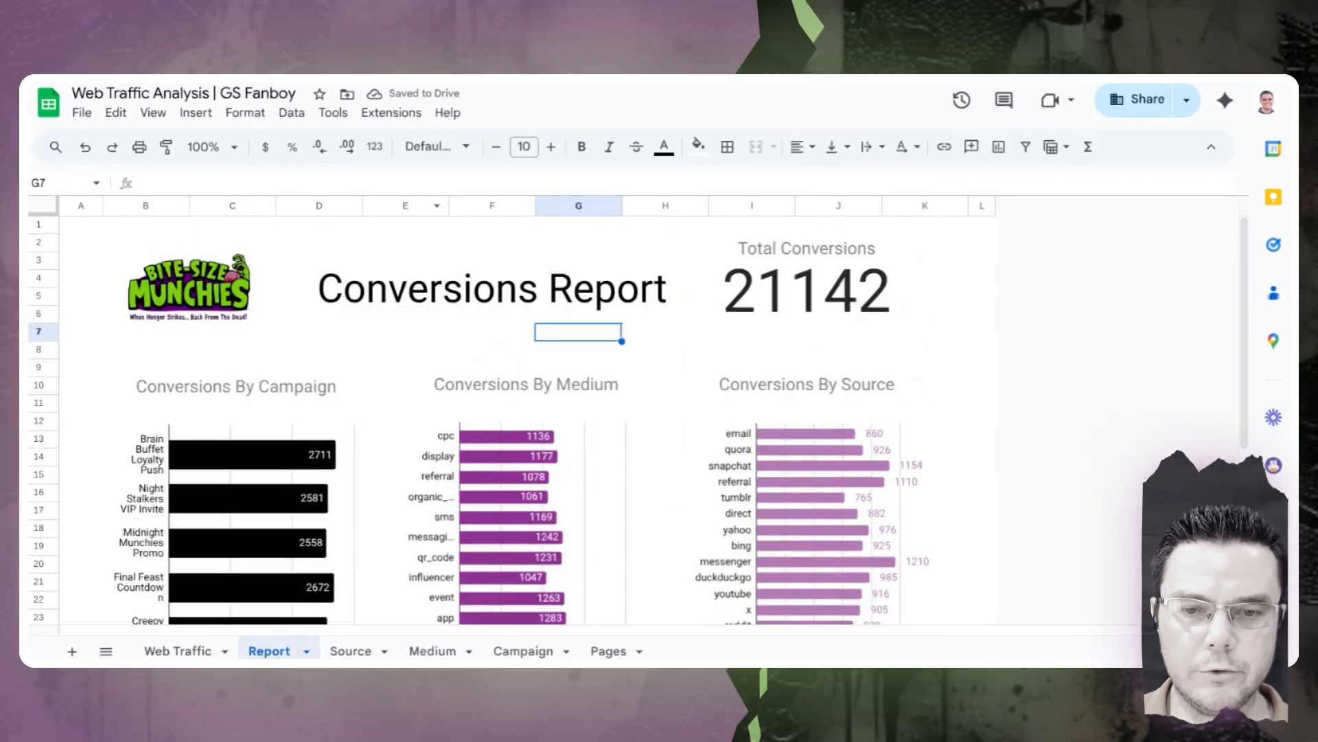
Preview the Report sheet's PDF export with its print settings, and cancel without exporting
scroll(386, 308, "down", 5)
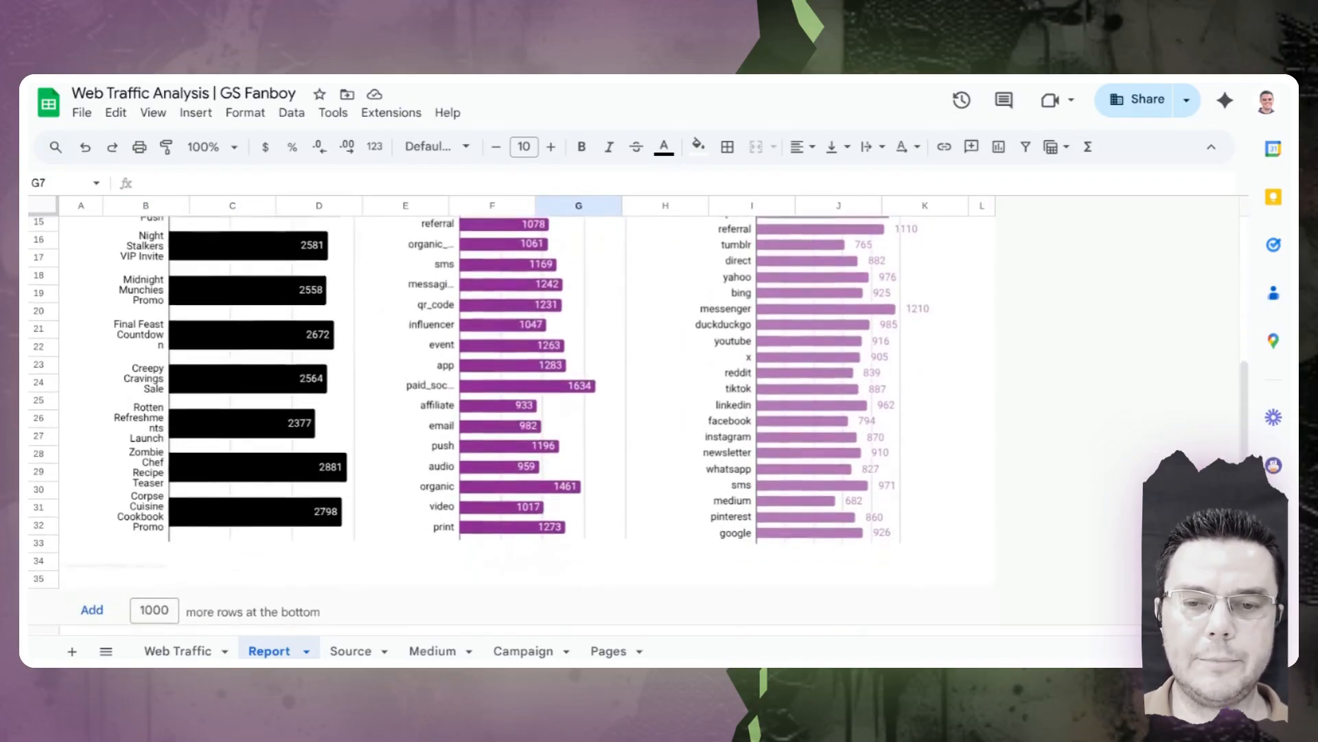
scroll(386, 308, "up", 5)
left_click(68, 111)
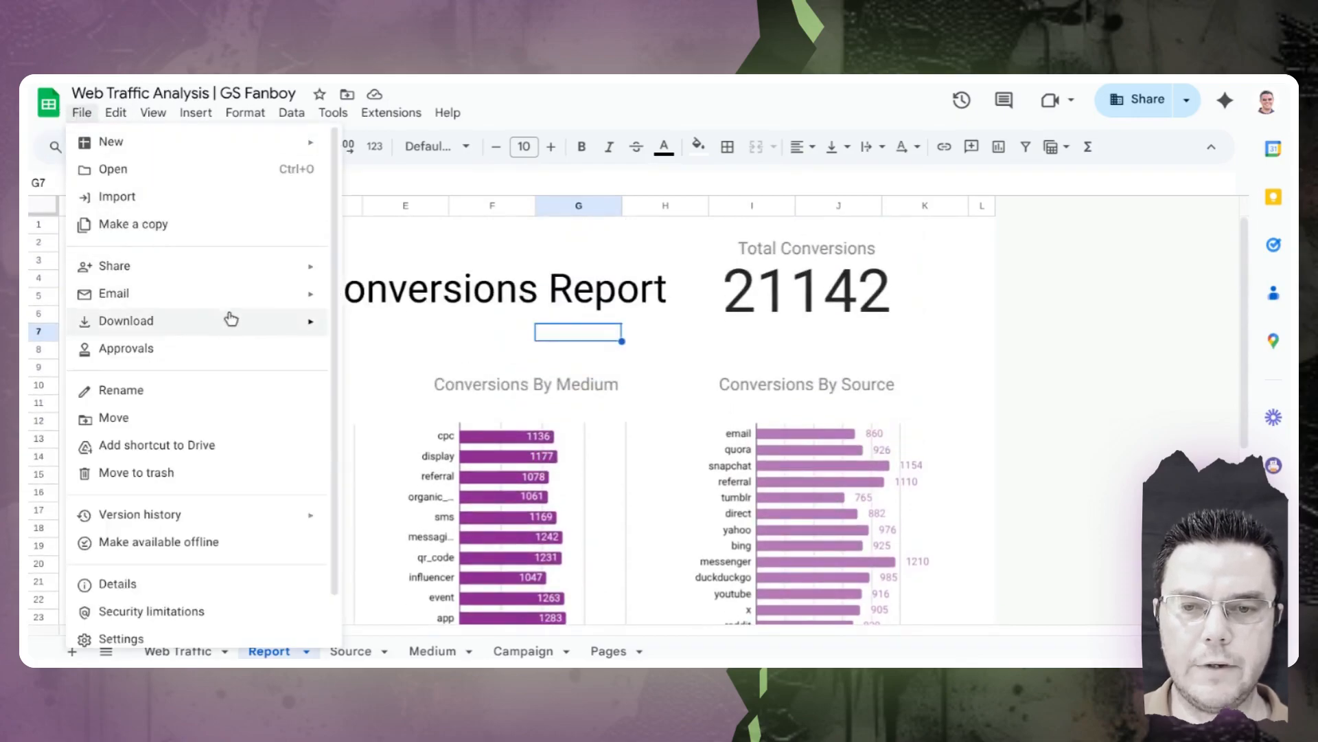
mouse_move(232, 322)
left_click(357, 379)
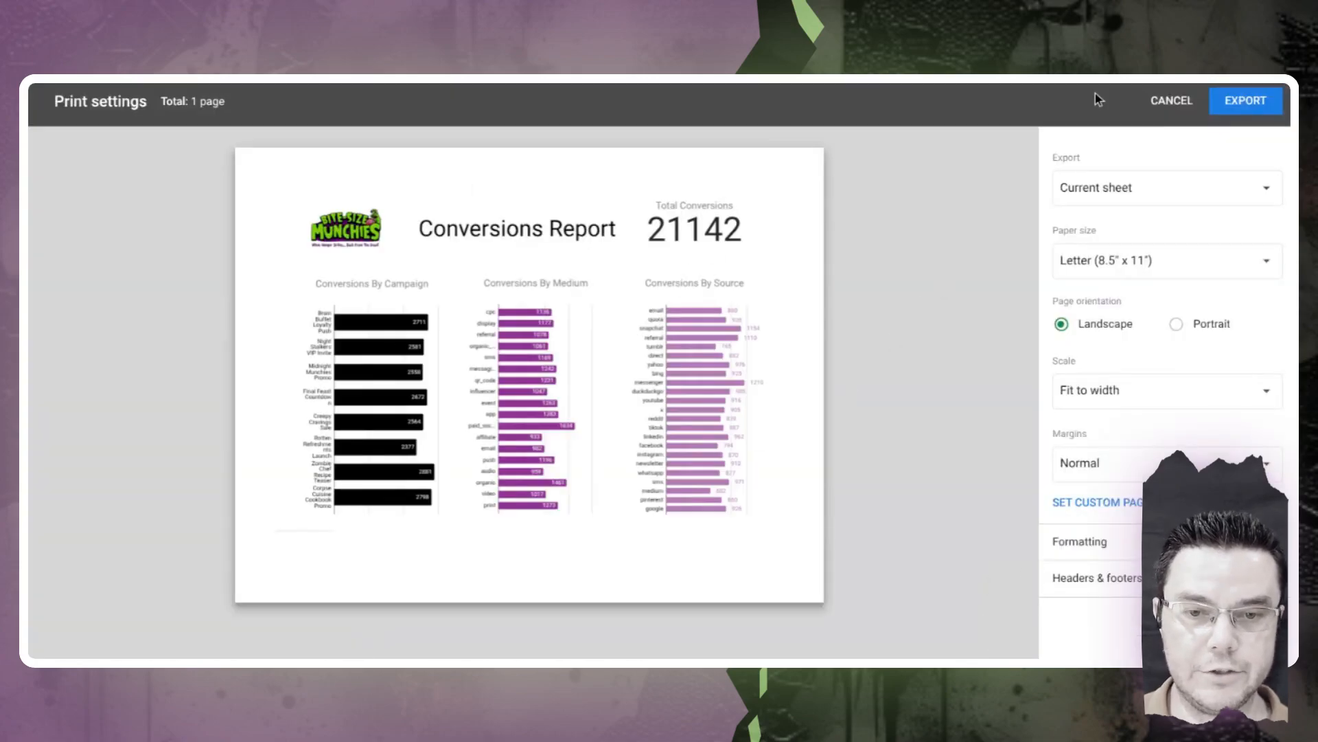
left_click(1174, 101)
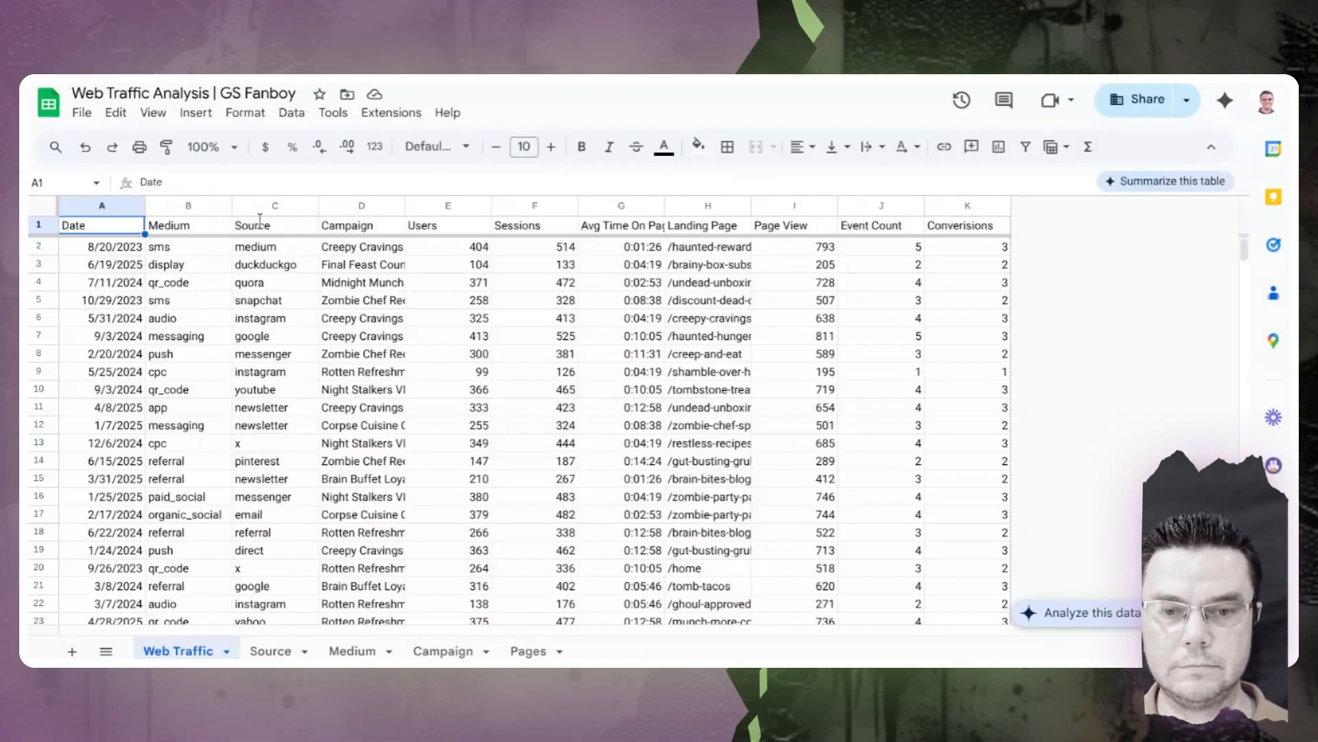
Select columns B through D together with column K in the Web Traffic sheet
left_click_drag(184, 207, 404, 228)
left_click(980, 206)
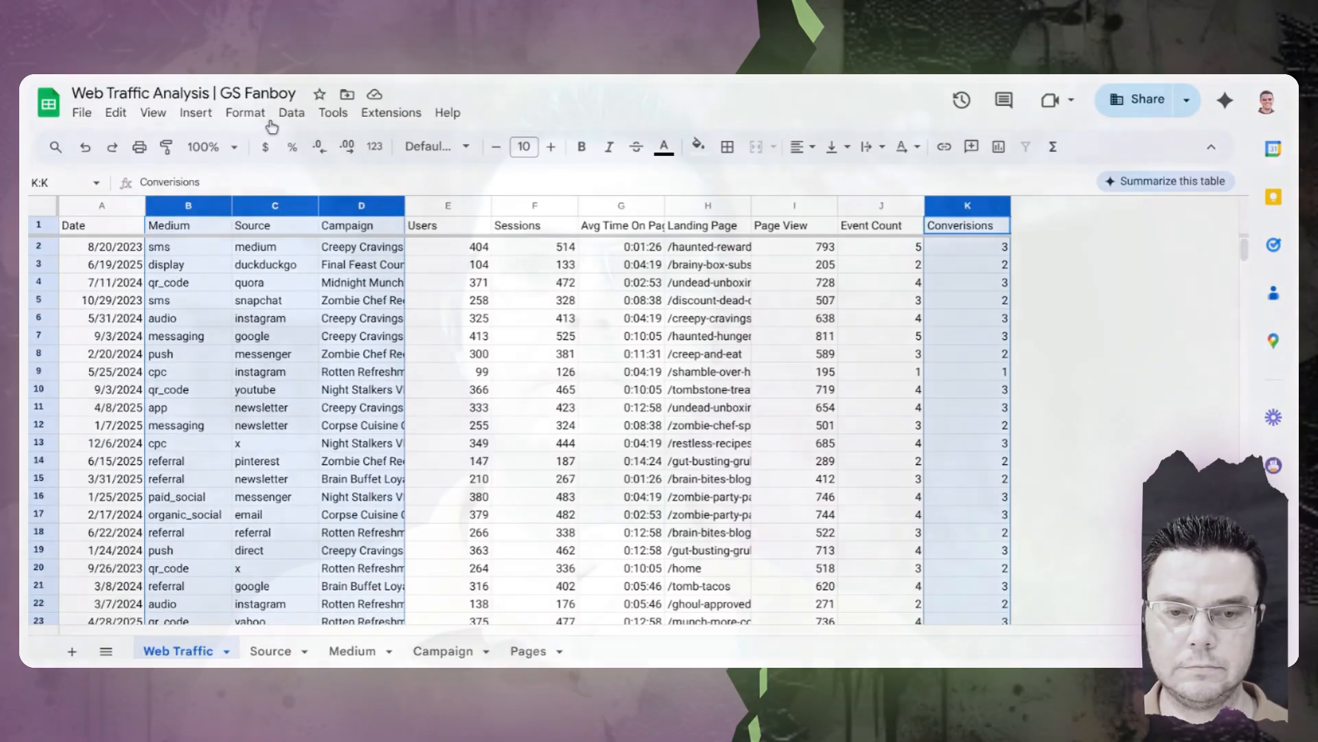